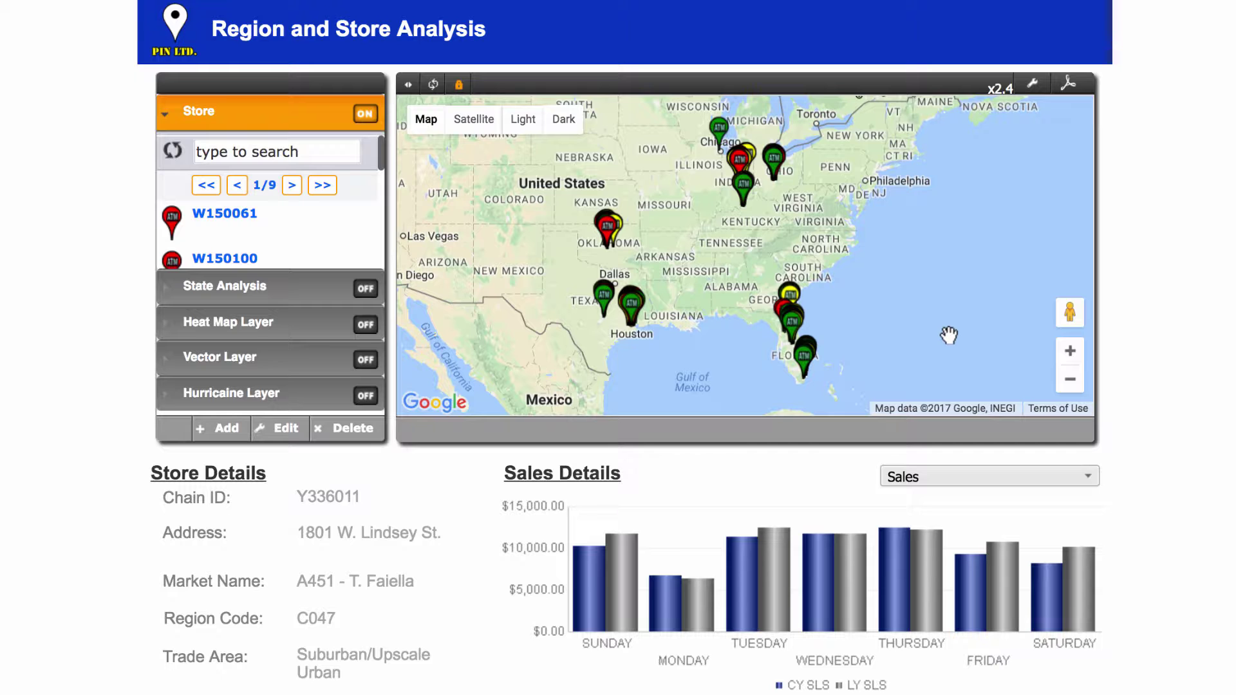
Examine the store markers around Orlando, across Florida and over the wider United States on the map.
drag(894, 347, 932, 276)
scroll(878, 232, up, 3)
scroll(844, 237, up, 4)
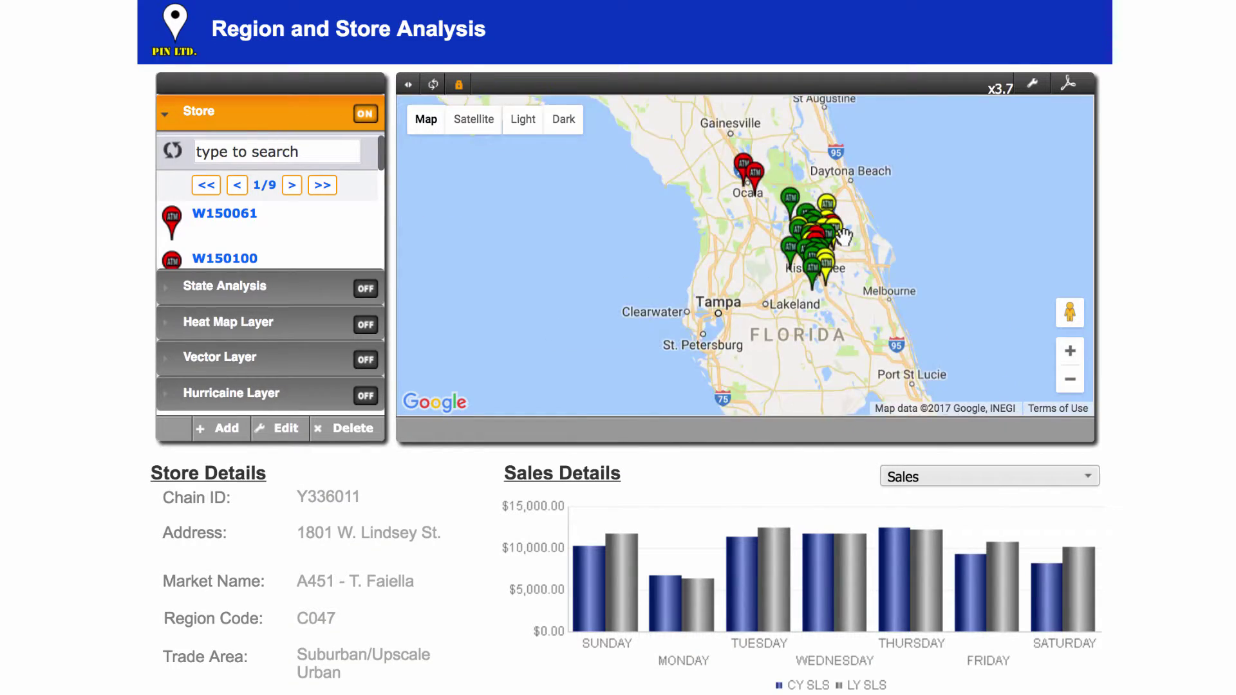
scroll(844, 236, down, 2)
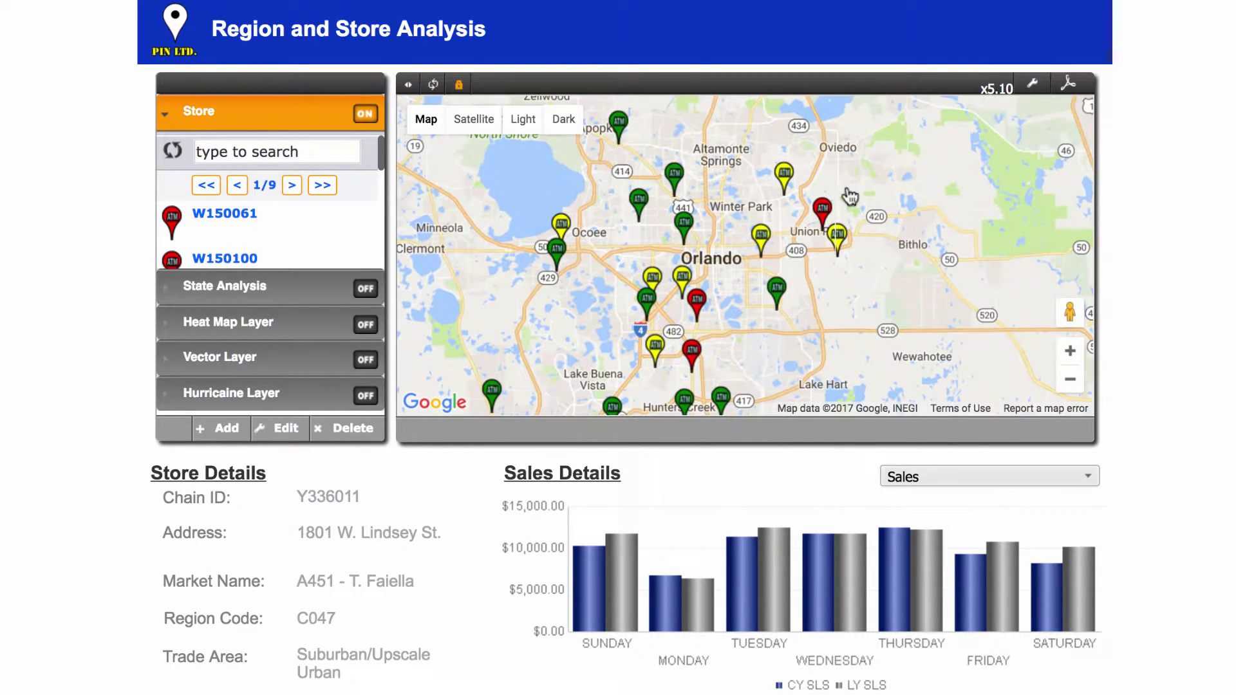
scroll(743, 251, down, 2)
scroll(743, 251, down, 2)
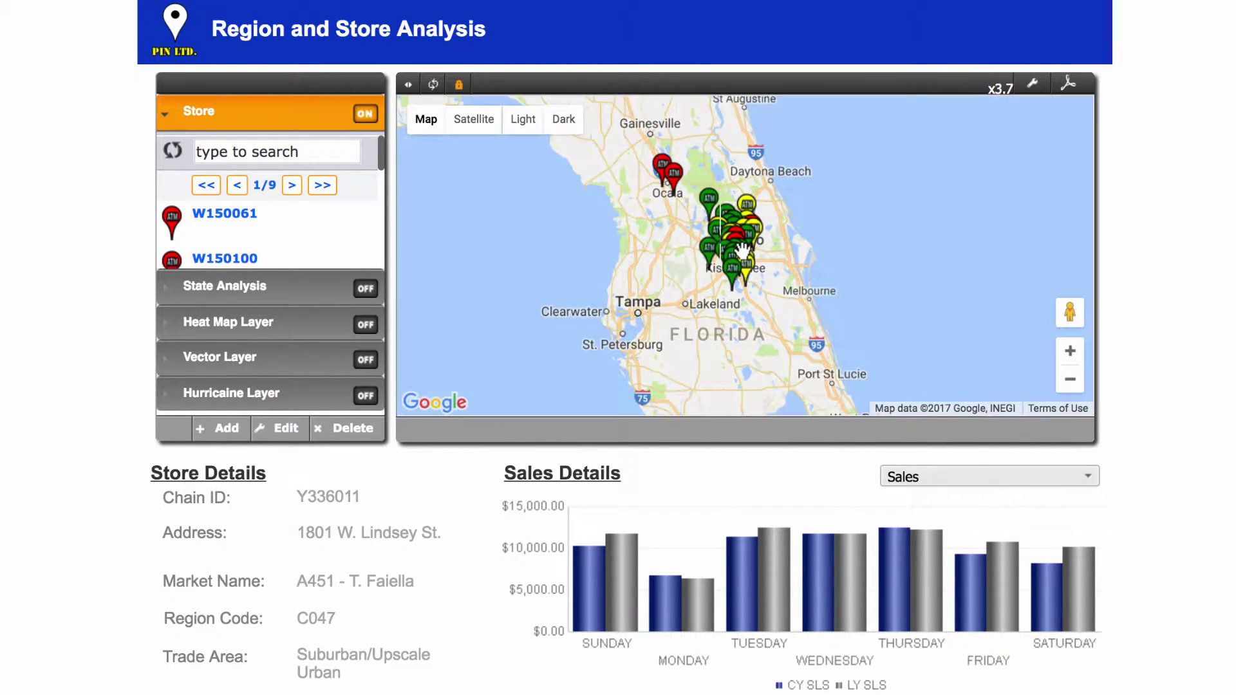
scroll(882, 249, down, 1)
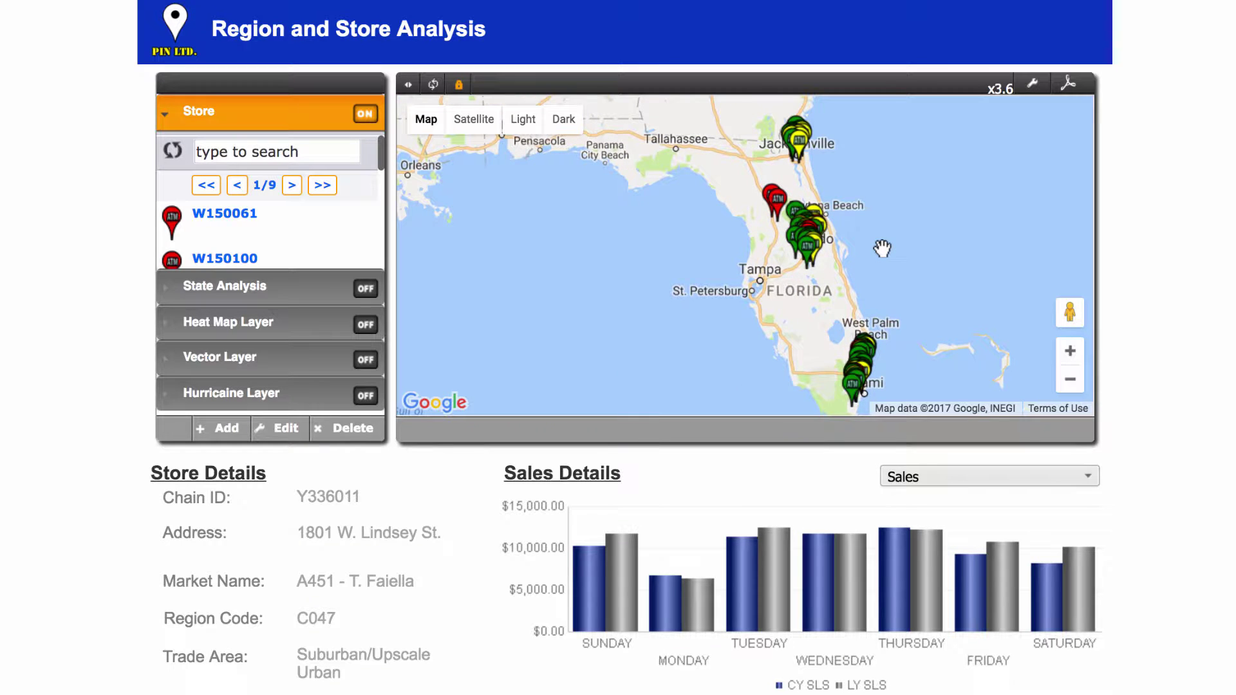
scroll(881, 251, down, 3)
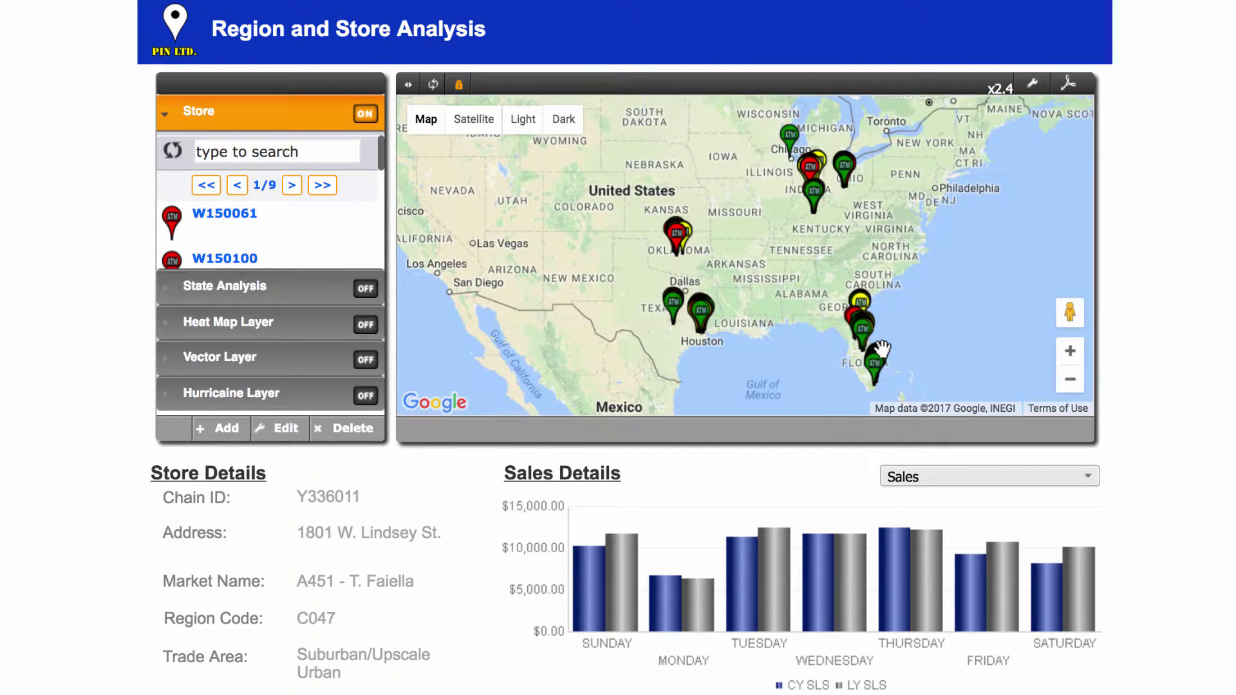
drag(791, 283, 780, 275)
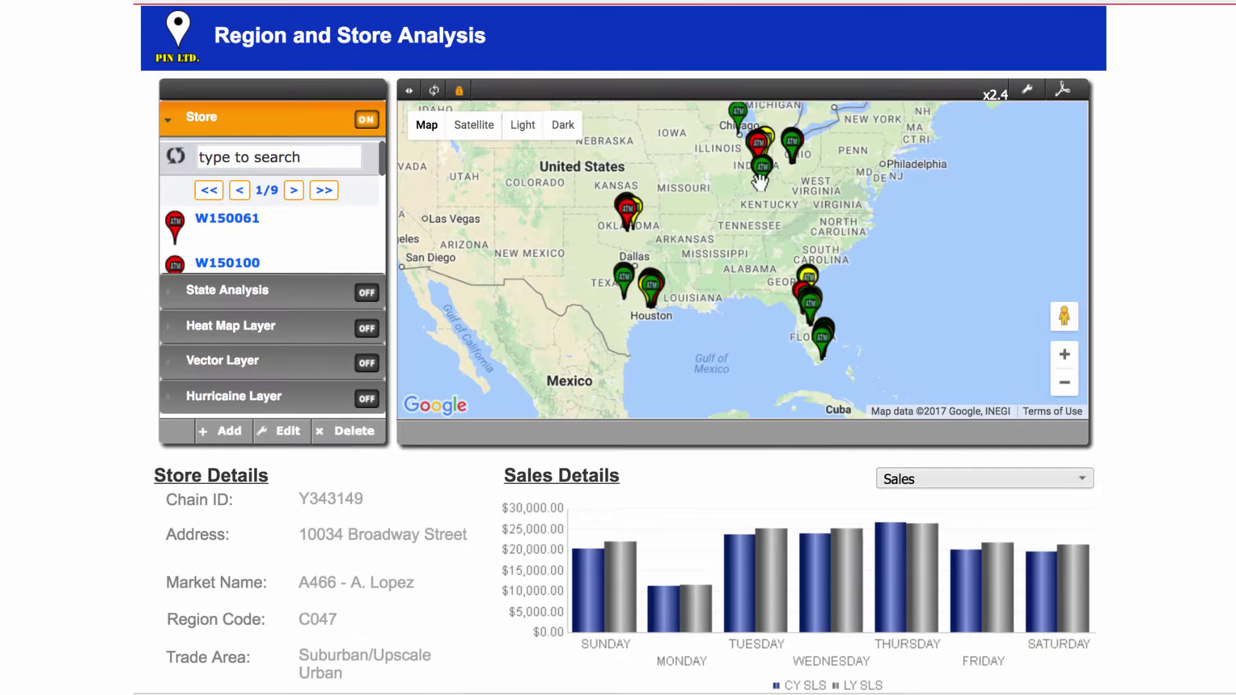
View the sales and transaction details of the green store marker near Kentucky, close them, and select a store marker near Houston.
click(762, 171)
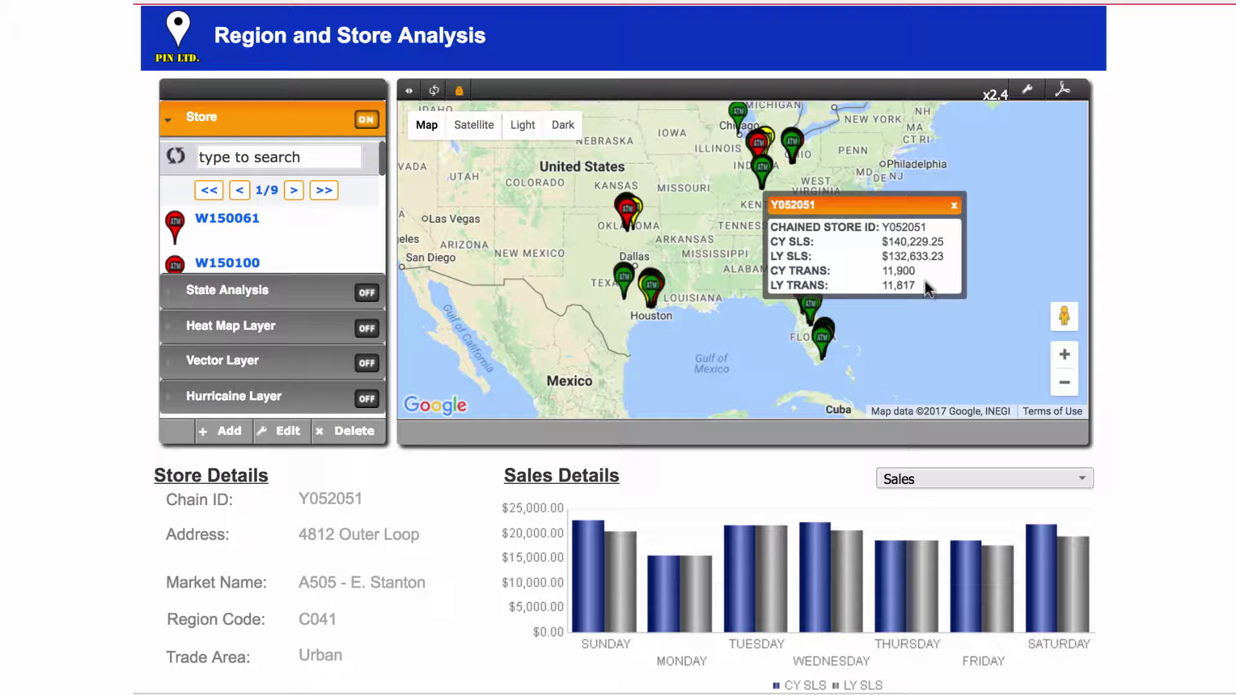
click(953, 205)
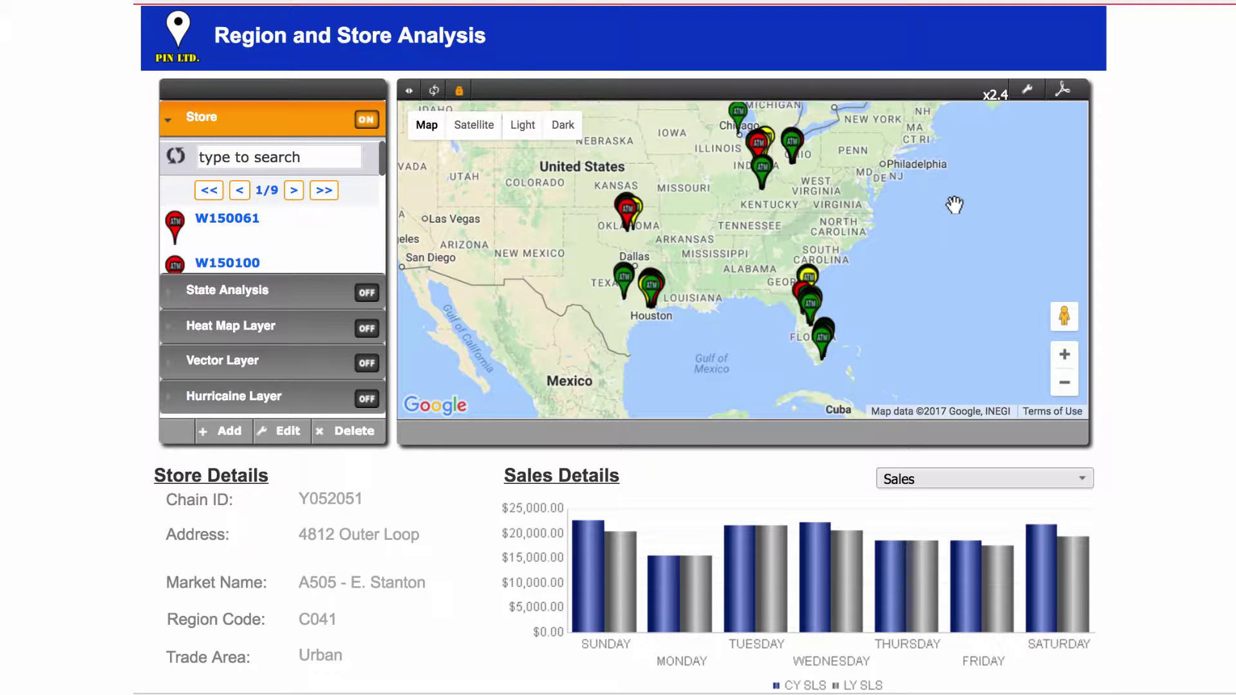
click(655, 297)
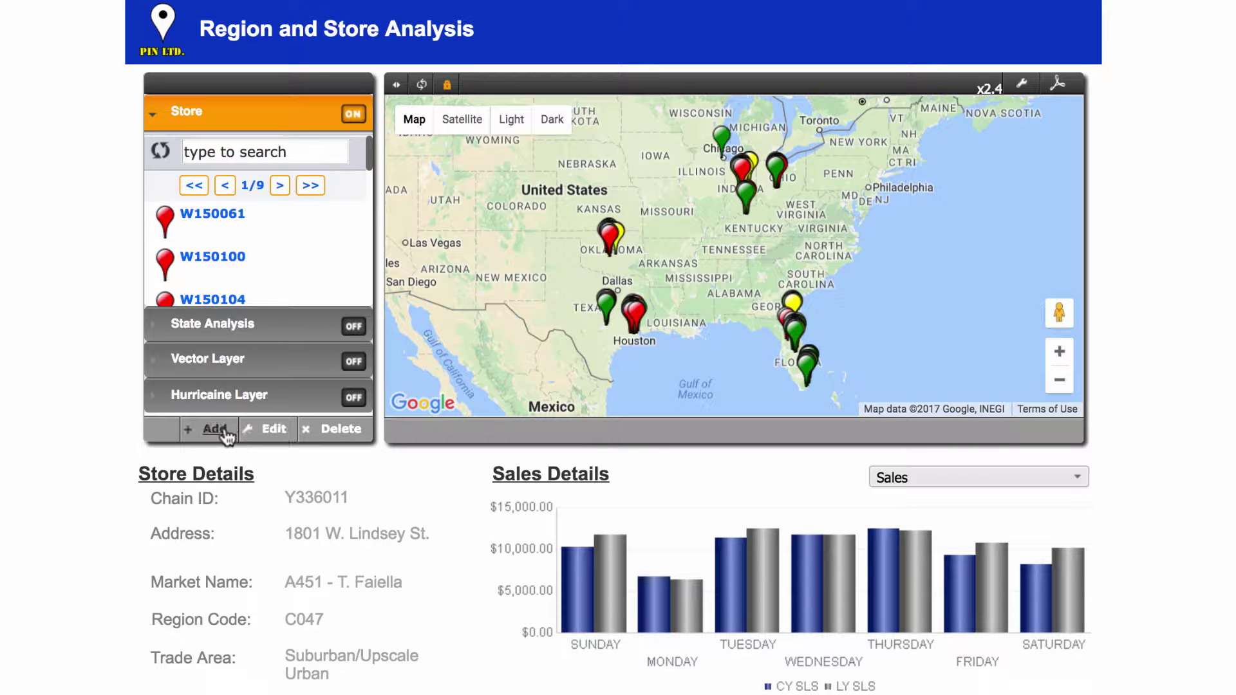
Add a new Heatmap Layer to the map and name it "Heat Map".
click(219, 431)
scroll(984, 239, down, 4)
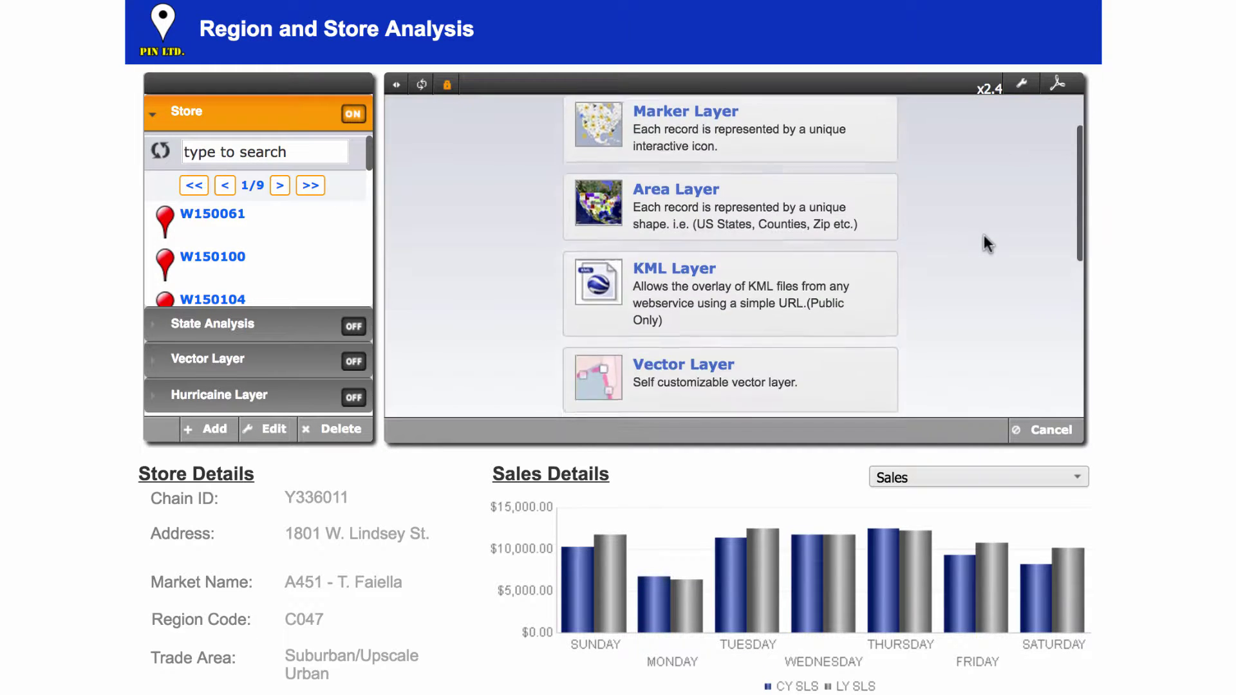
scroll(983, 234, down, 3)
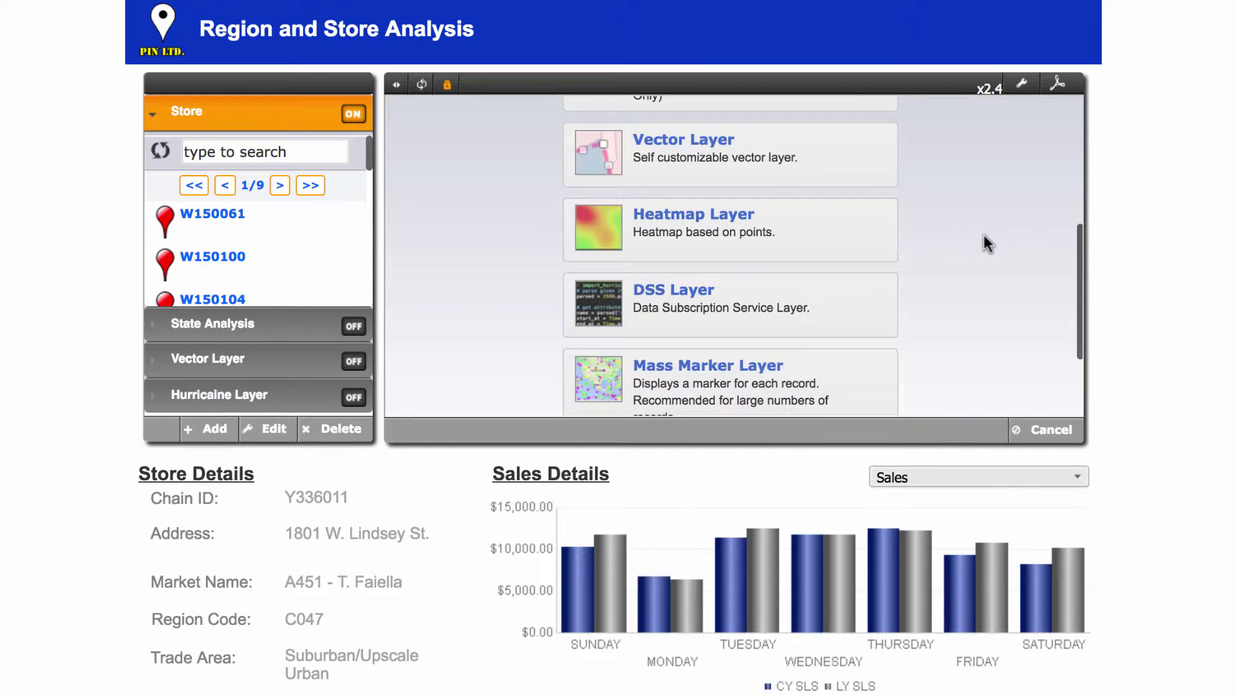
click(856, 253)
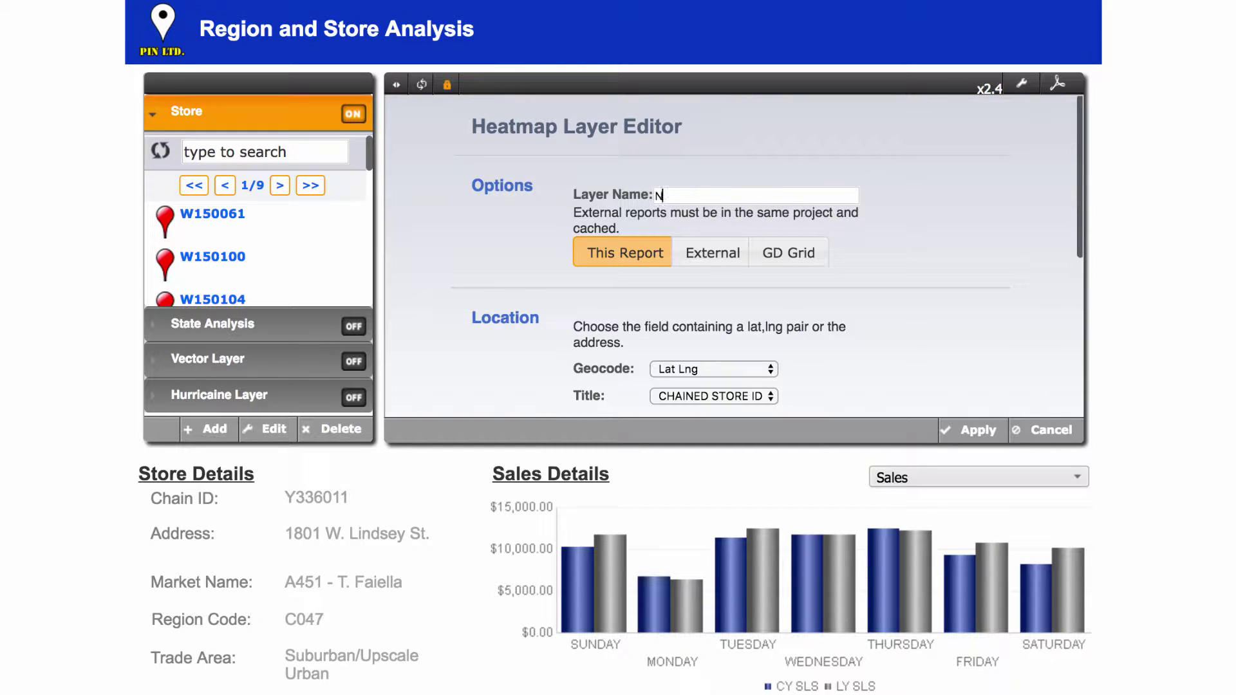
text(Heat Map)
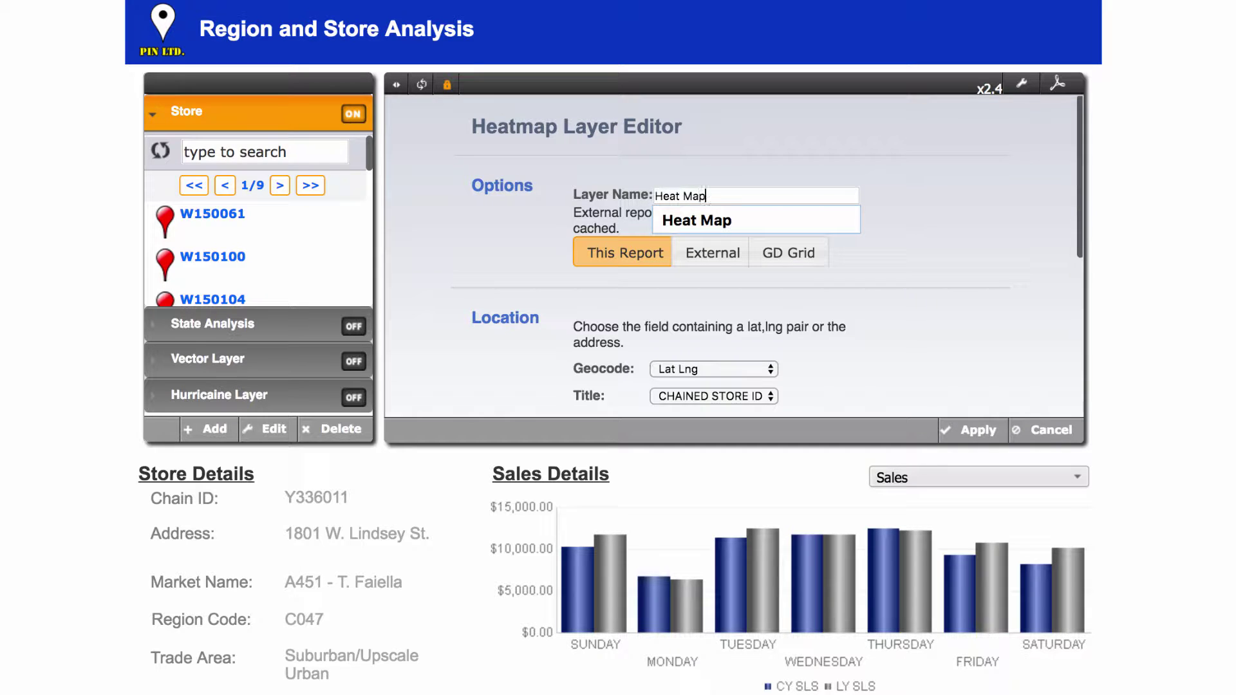
click(882, 225)
Set the heatmap's weighted metric to CY SLS and its radius to 20 pixels, and apply the layer settings.
scroll(943, 233, down, 3)
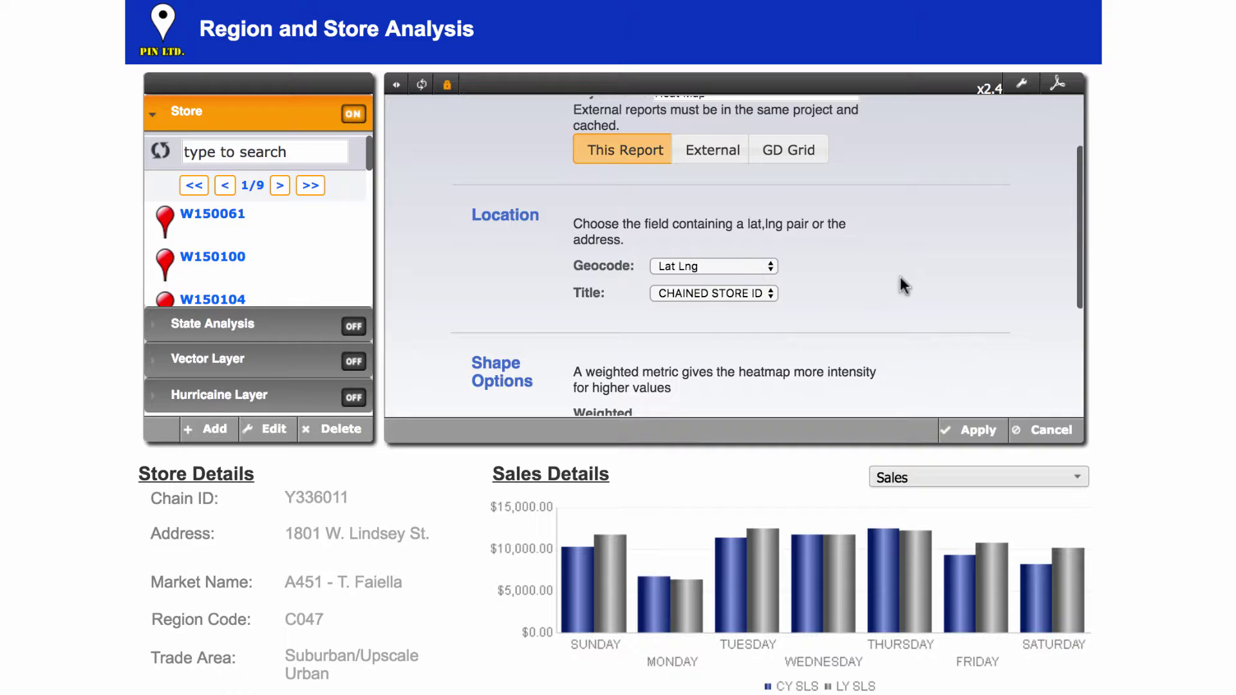
scroll(899, 276, down, 5)
click(754, 238)
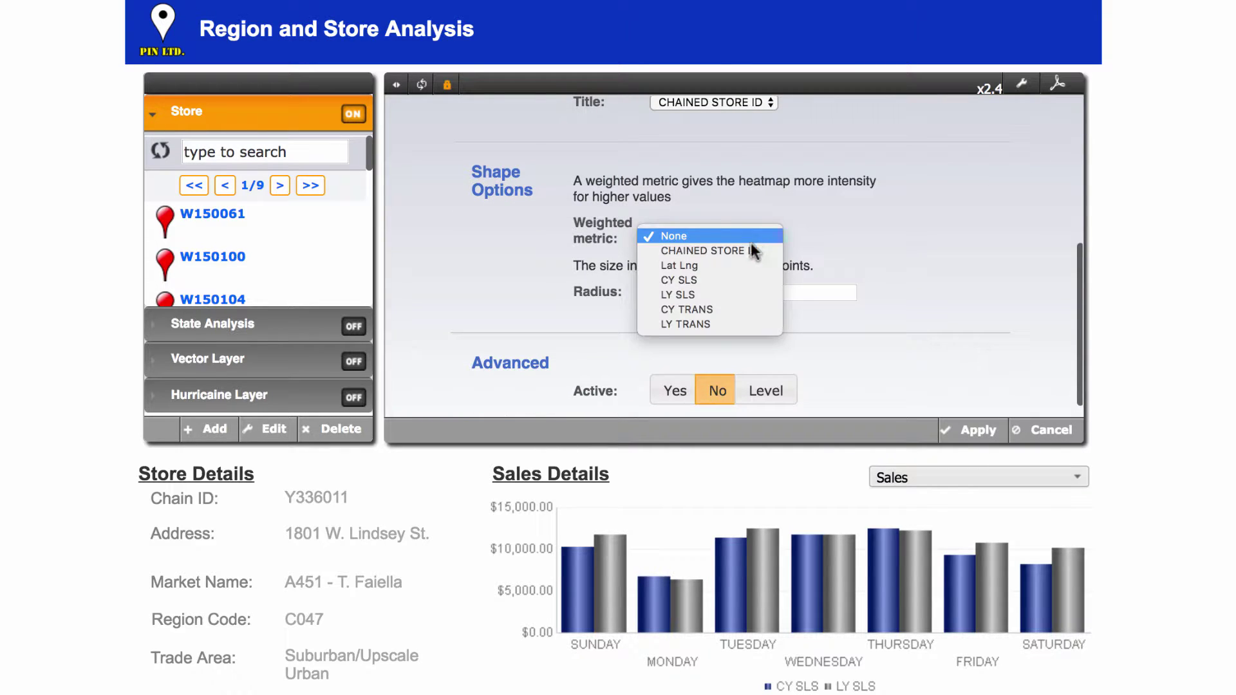
click(729, 277)
click(723, 293)
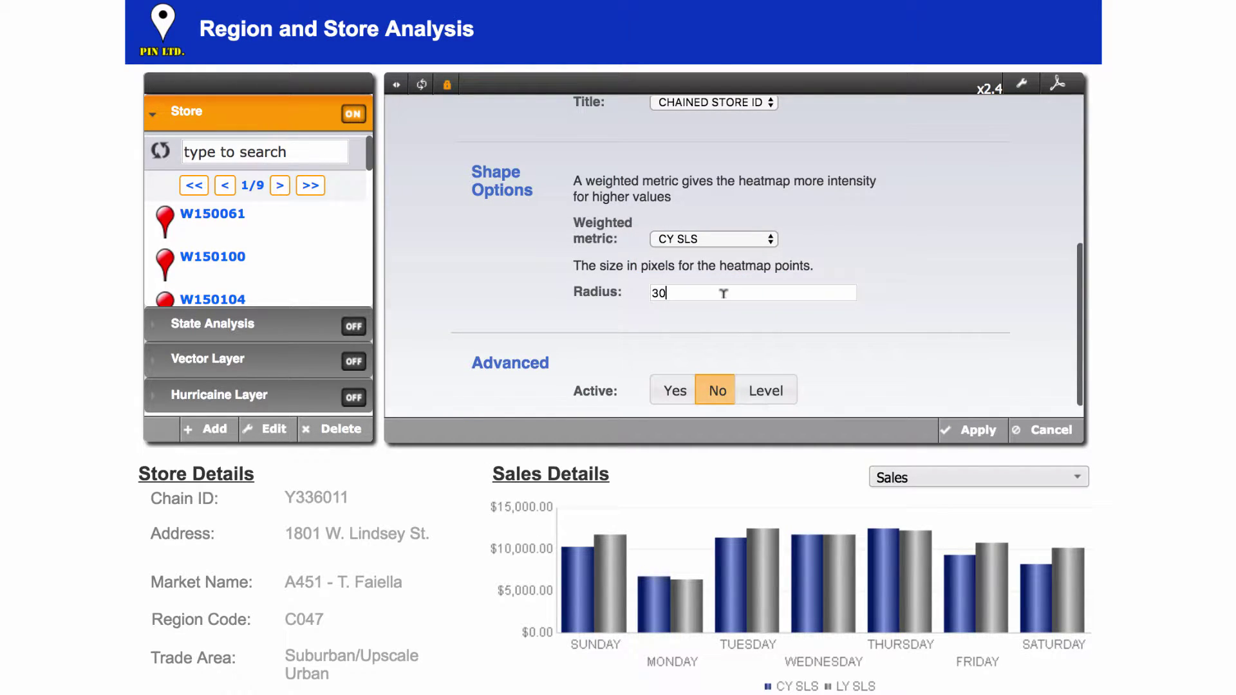
text(20)
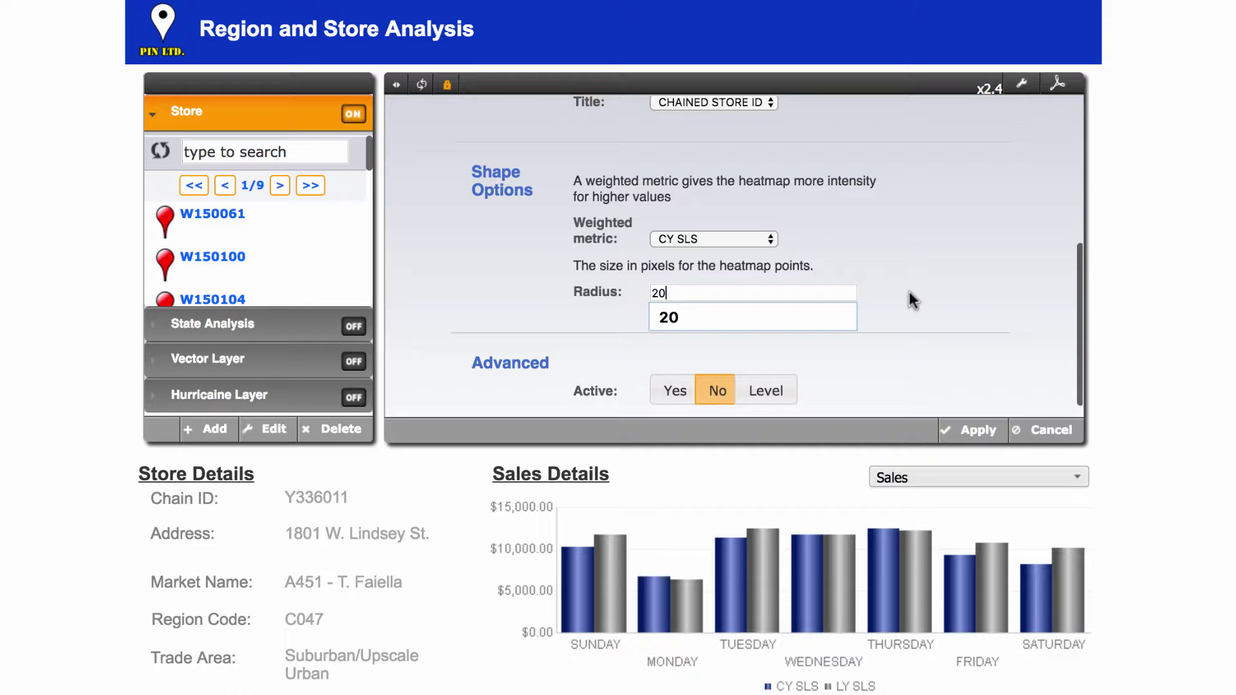
key(Escape)
scroll(908, 291, down, 1)
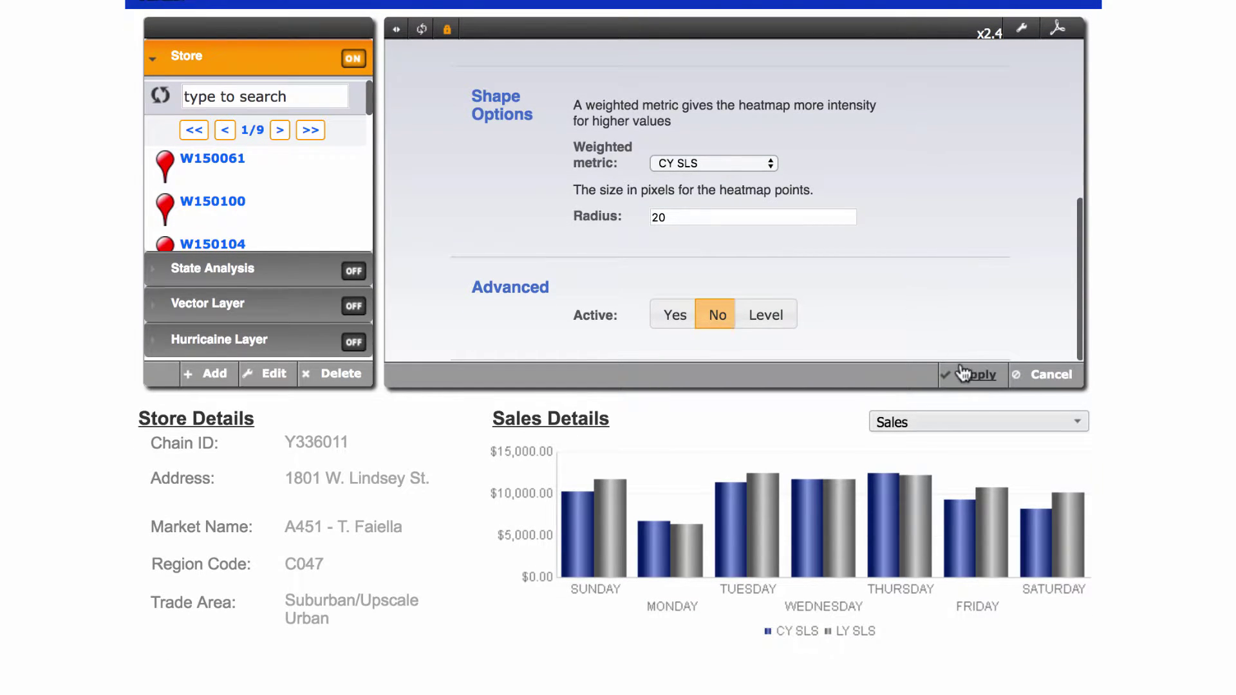
click(965, 375)
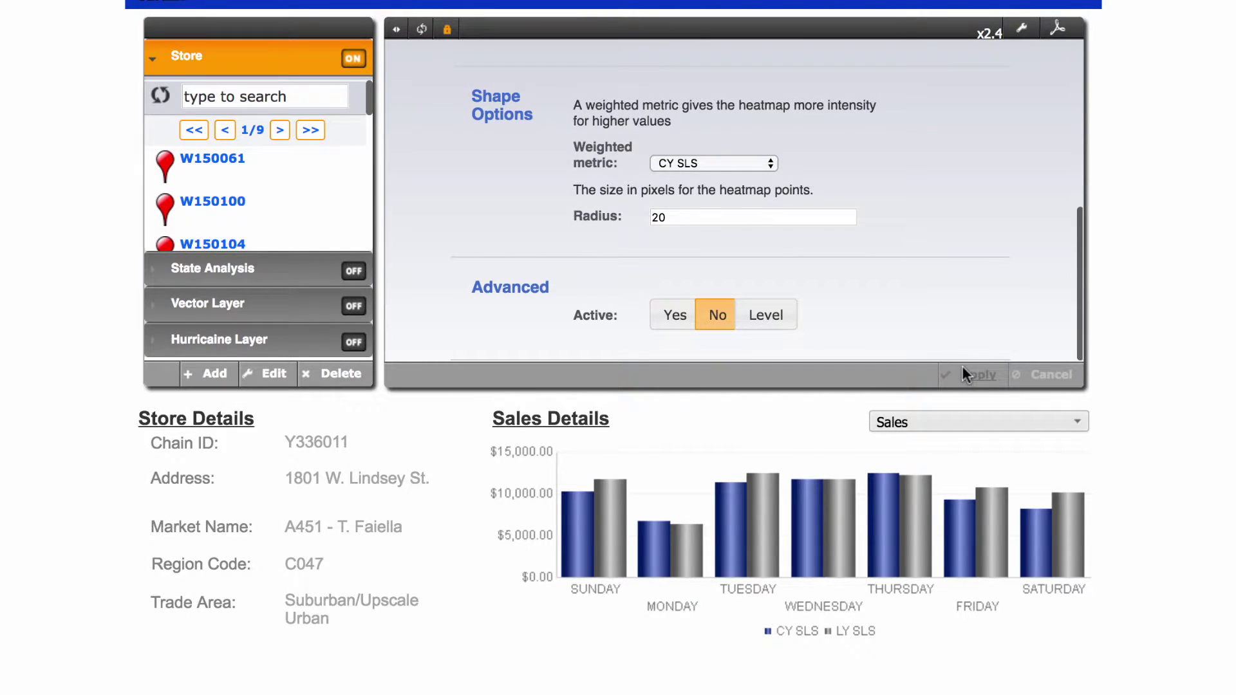
Turn on the Heat Map layer and inspect its hot spots around Florida.
mouse_move(345, 344)
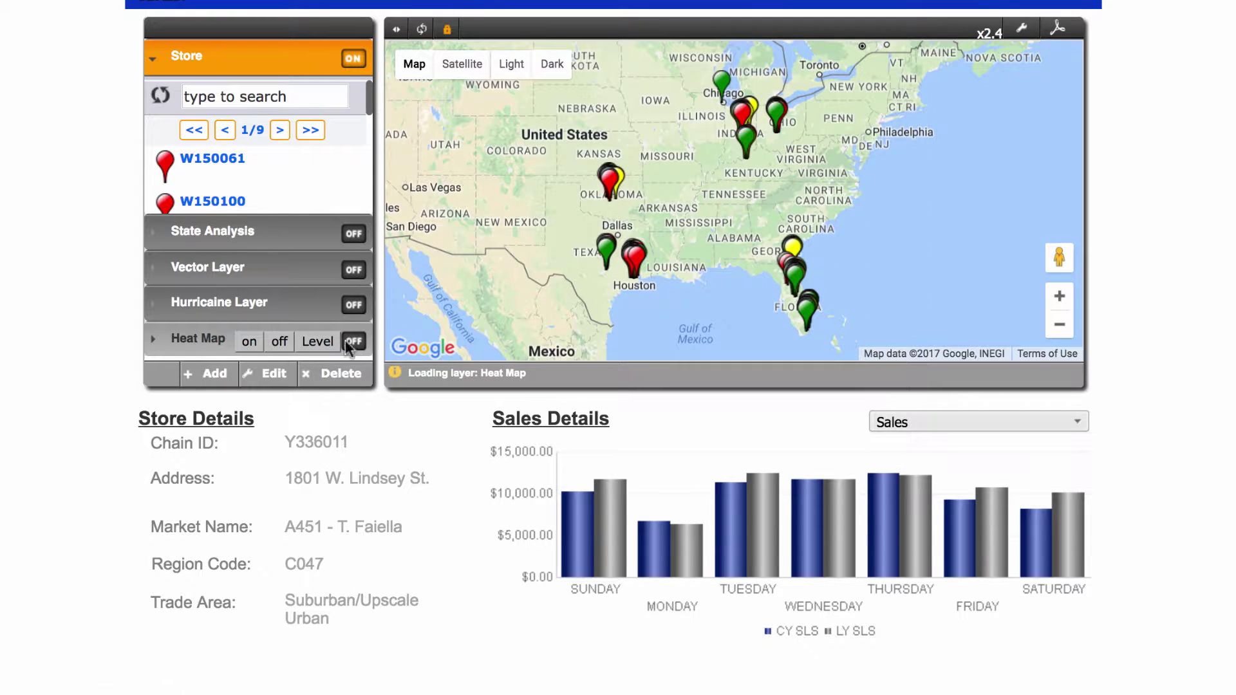
click(249, 341)
drag(862, 248, 847, 147)
scroll(877, 199, up, 2)
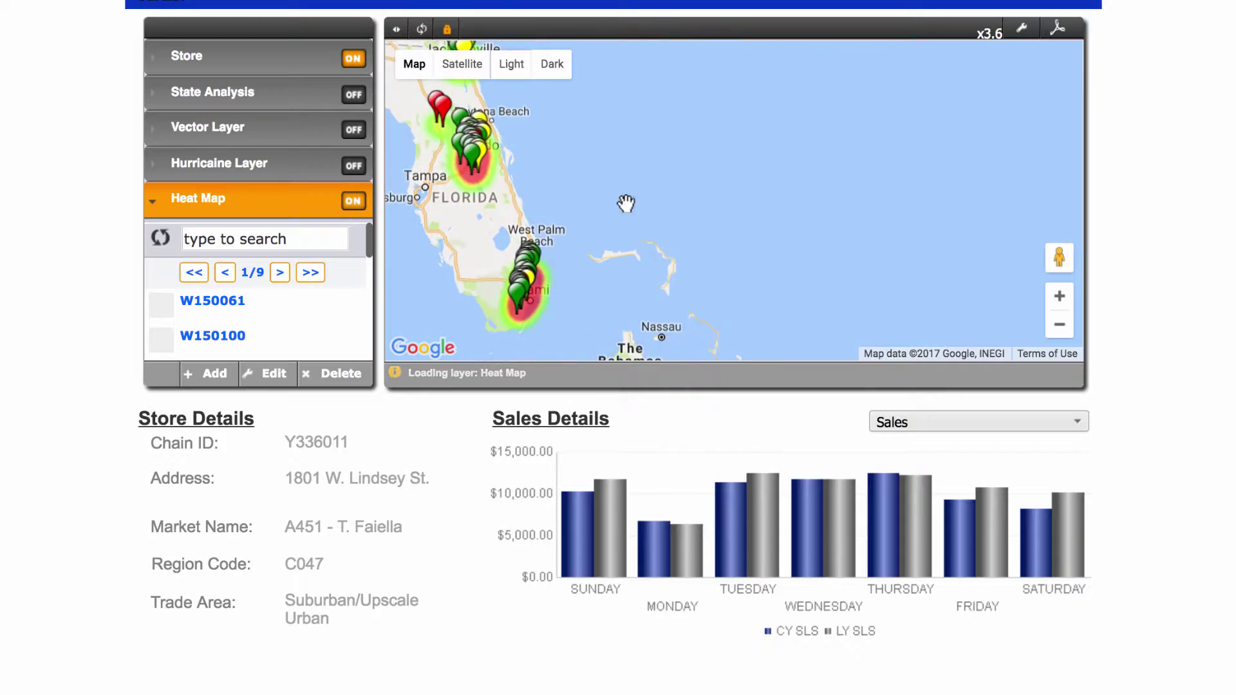
drag(629, 199, 798, 244)
scroll(799, 244, up, 2)
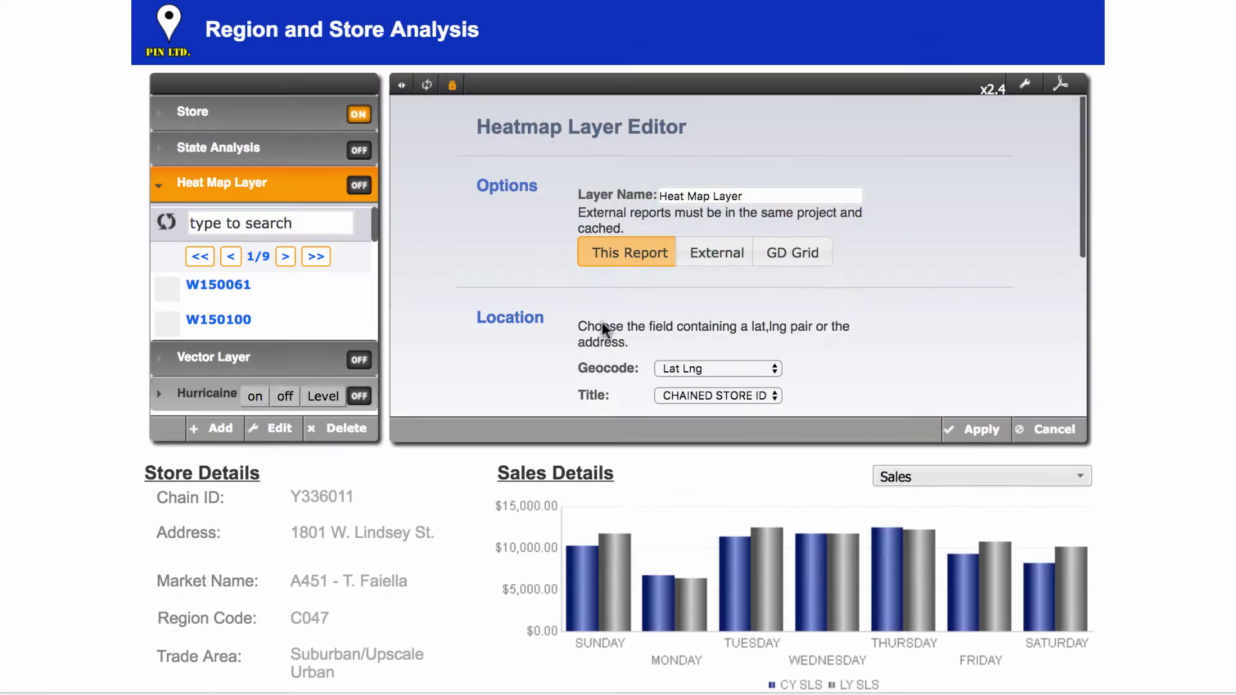
Set the weighted metric of the existing Heat Map Layer to None and apply the change.
scroll(851, 286, down, 5)
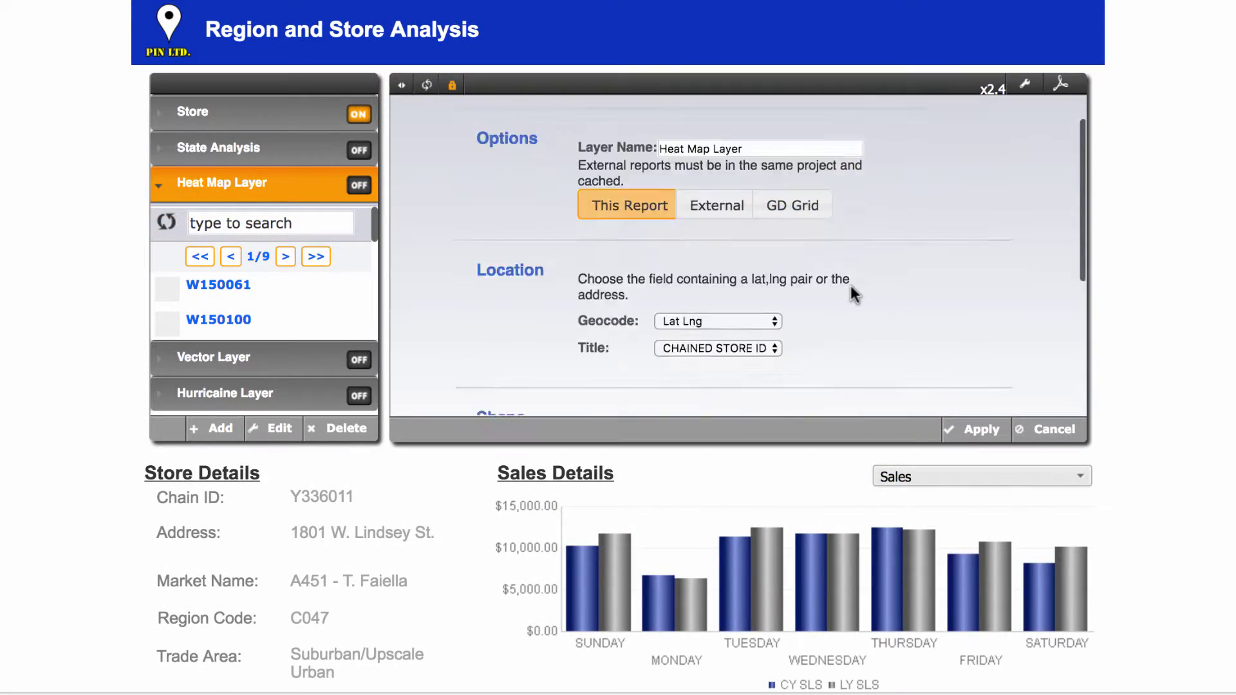
click(759, 255)
click(733, 211)
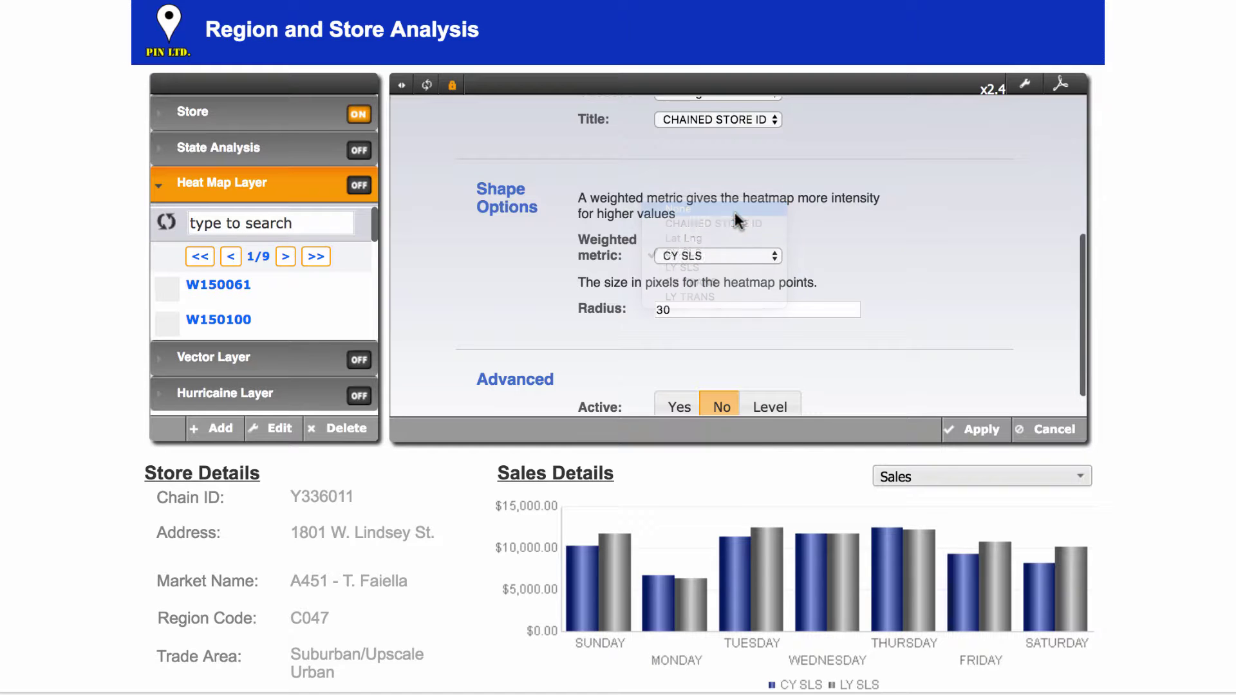
click(981, 430)
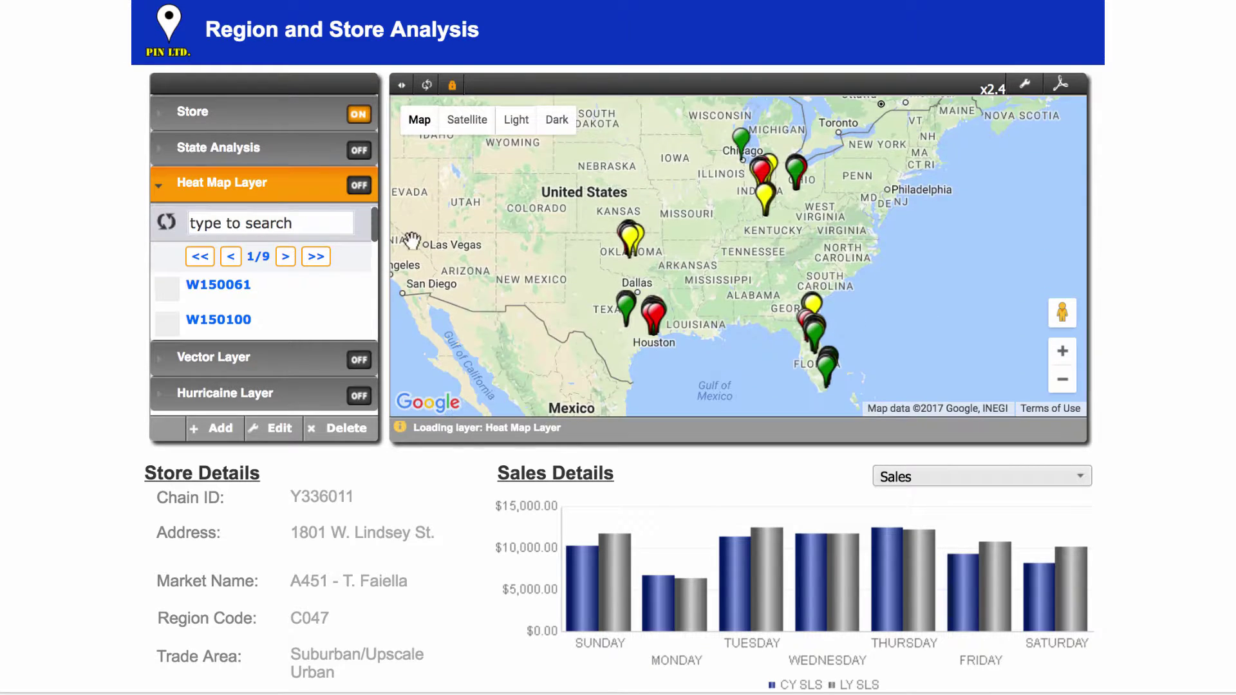
Turn on the Heat Map Layer and turn off the Store layer to view the heatmap alone.
click(355, 186)
click(252, 186)
click(358, 113)
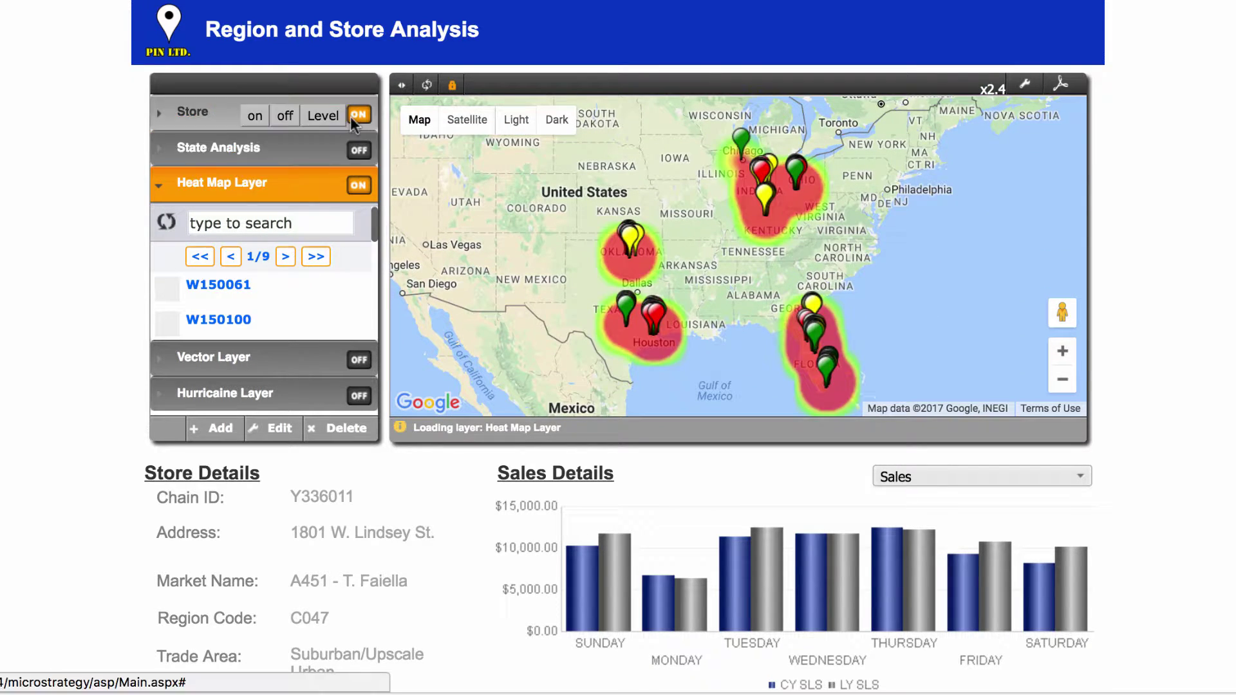
click(285, 115)
drag(508, 251, 508, 211)
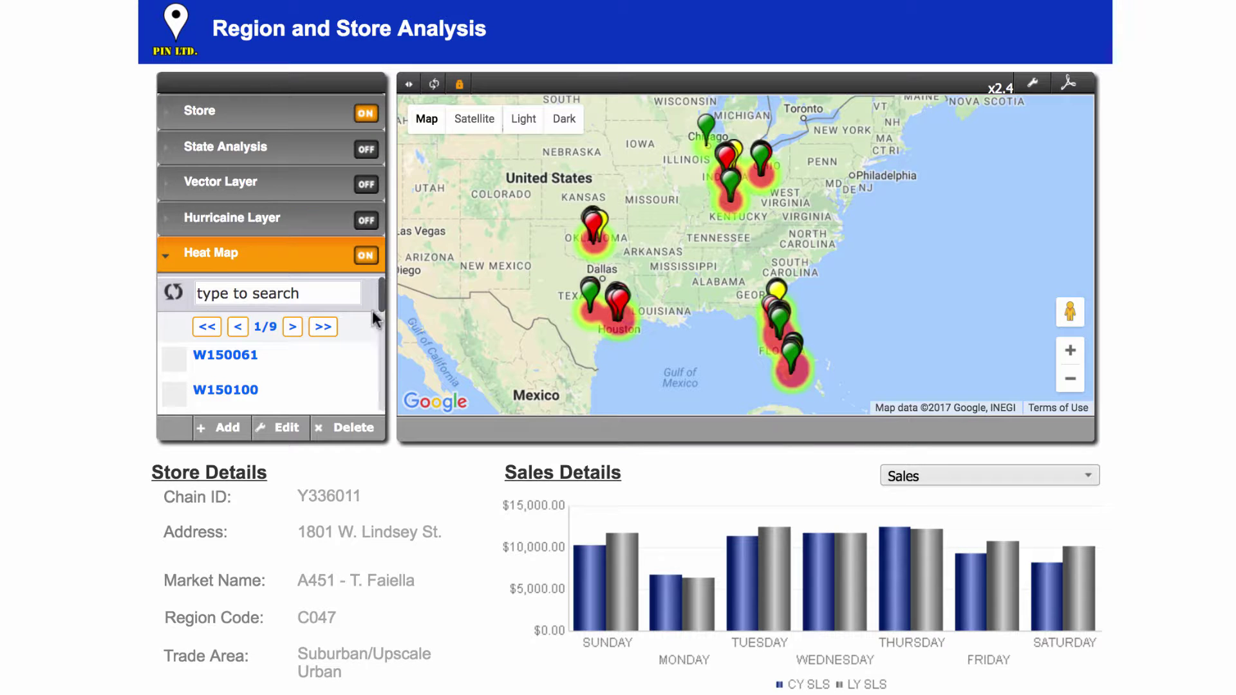
Turn off the Heat Map layer and expand the Store layer.
click(364, 257)
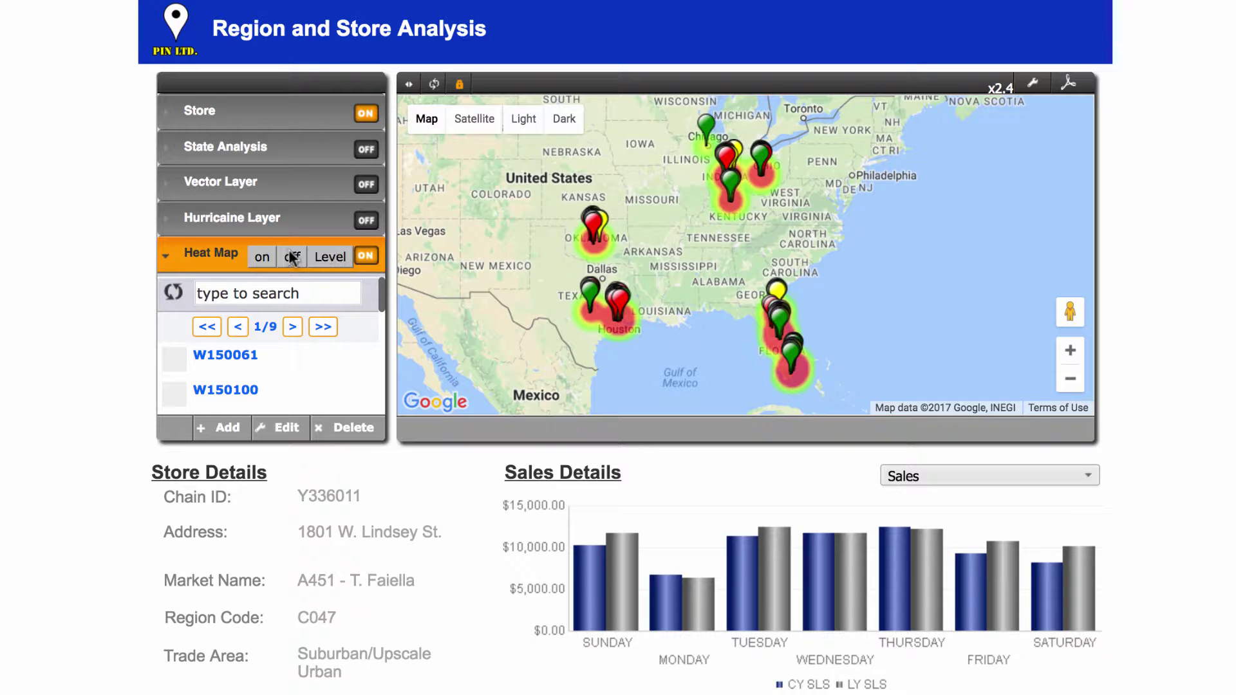
click(290, 257)
click(363, 115)
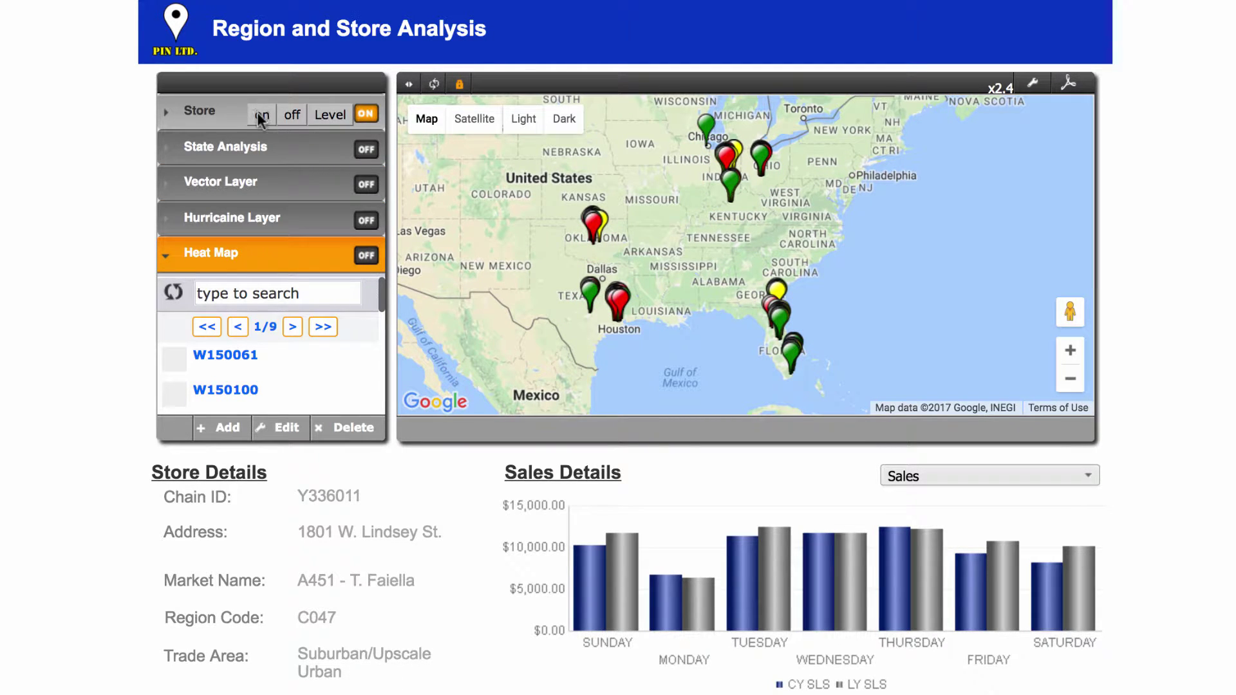
click(237, 125)
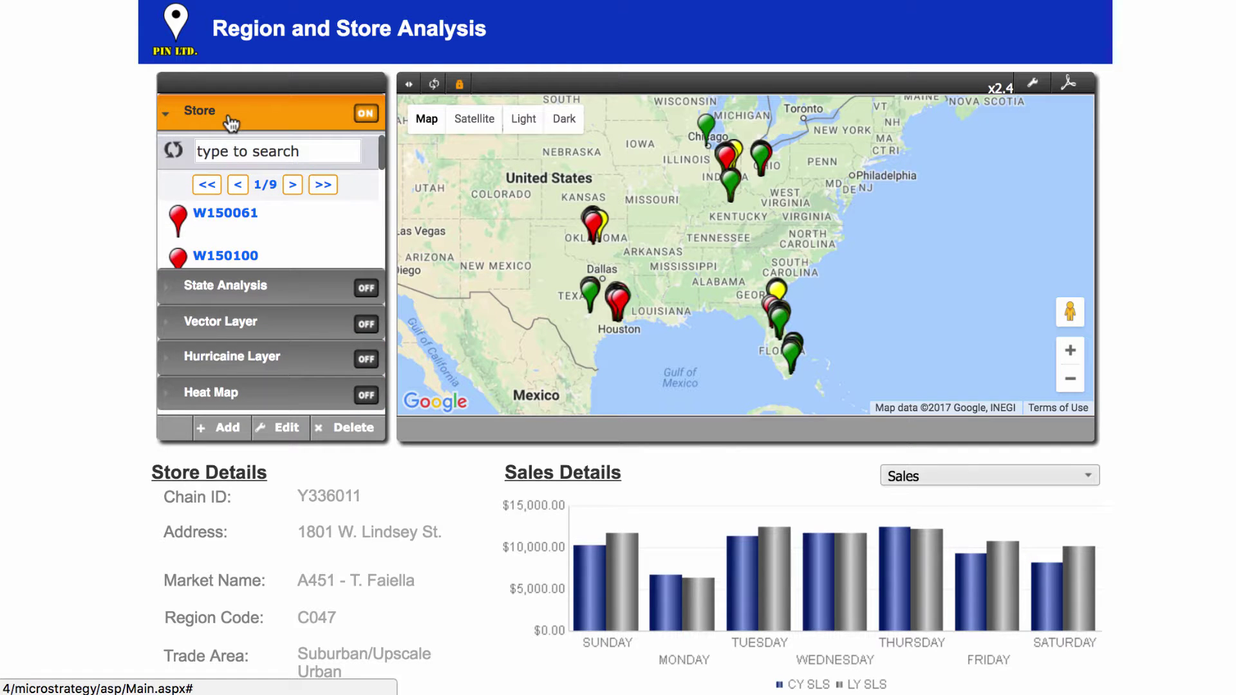
Edit the Store layer and change its marker icon type to dynamic-disk.
click(280, 428)
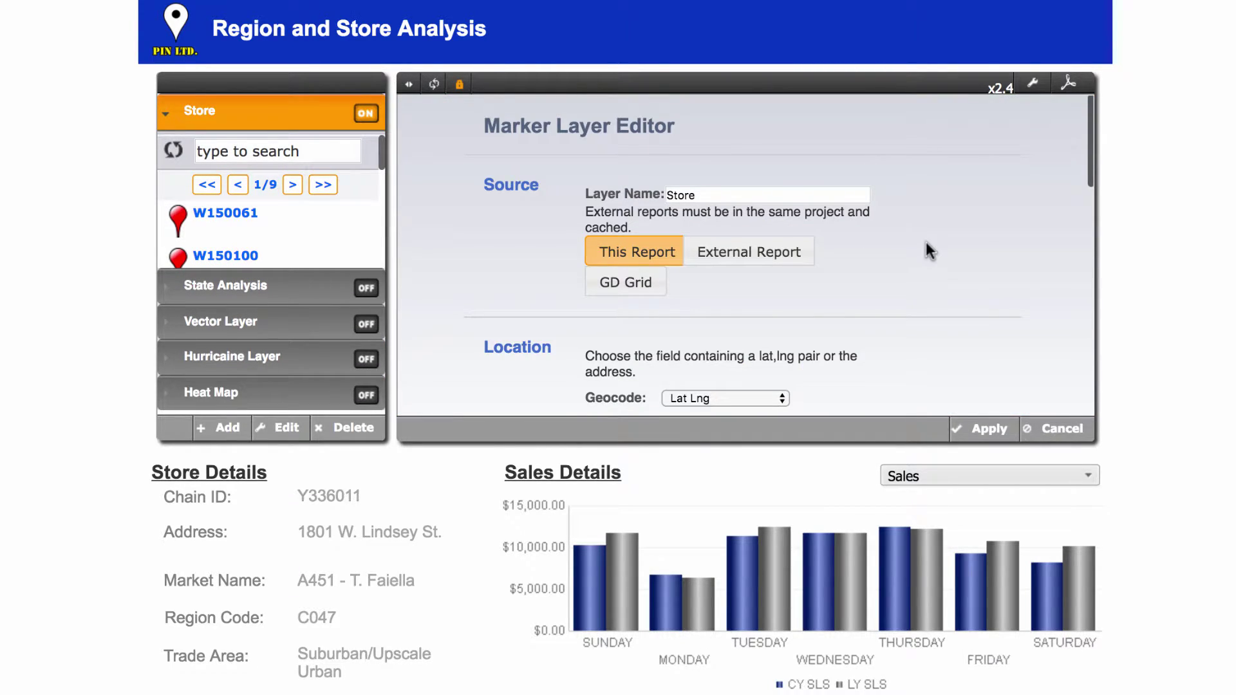
scroll(925, 242, down, 5)
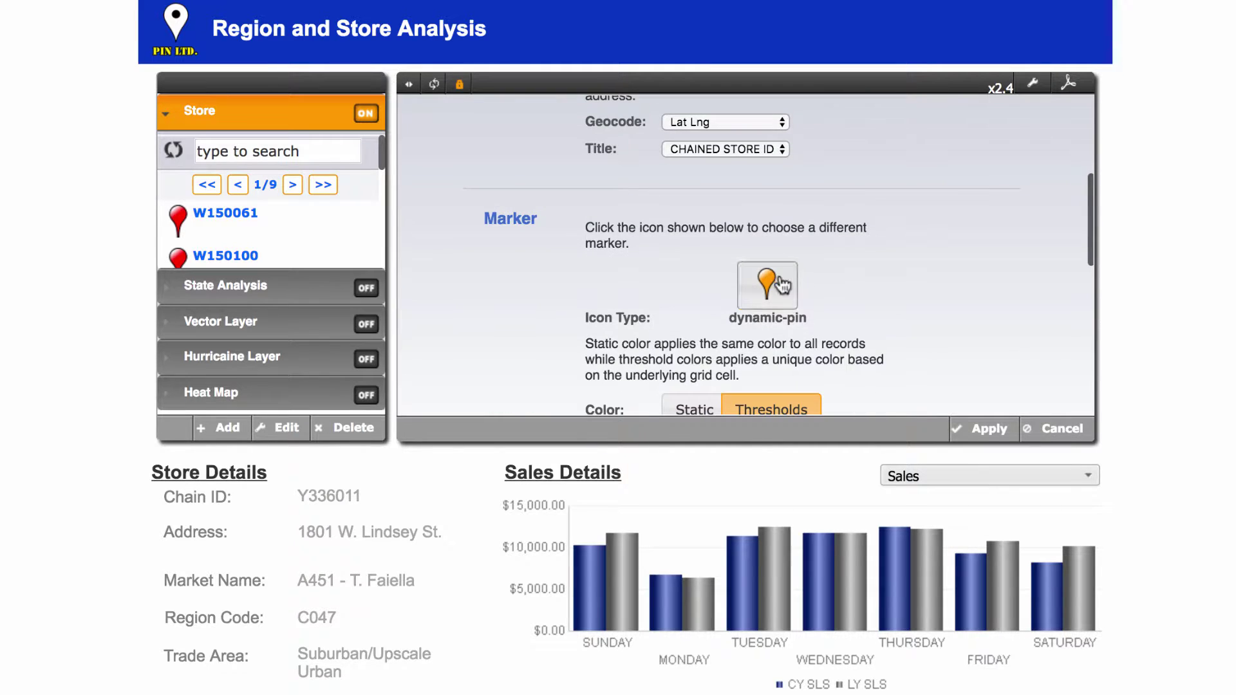
click(781, 284)
click(589, 258)
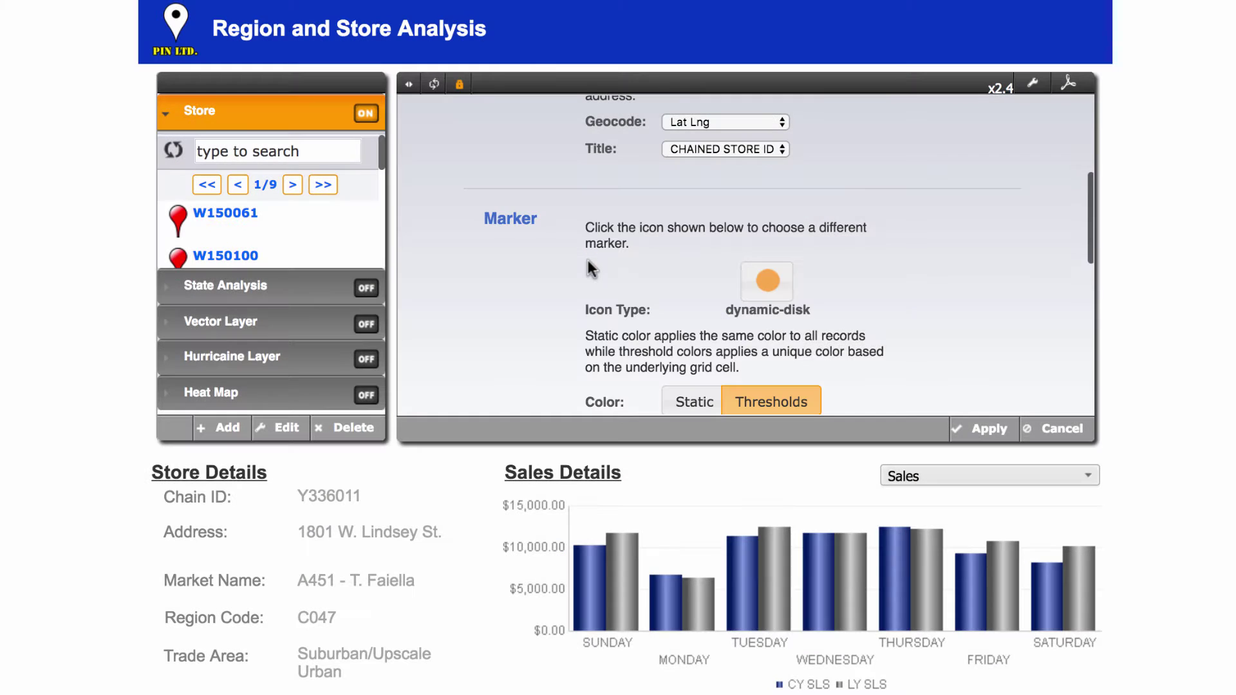
Size the Store layer's dynamic disks by CY TRANS and set their maximum width to 30.
scroll(947, 295, down, 4)
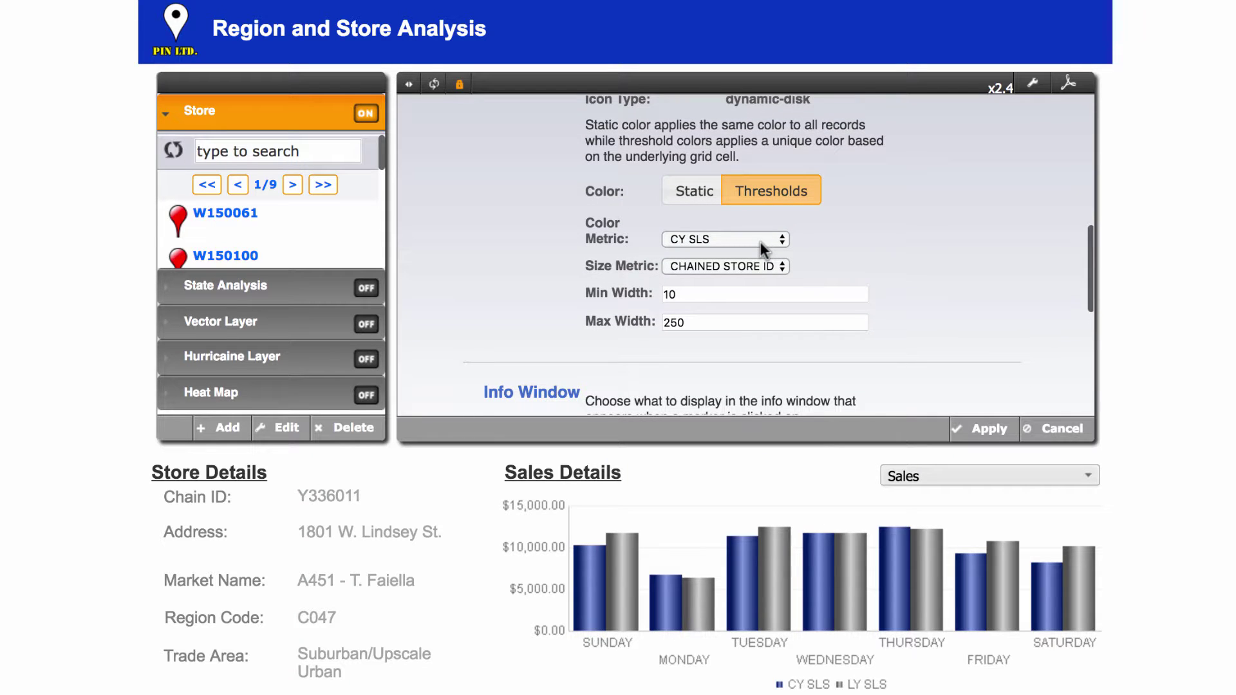
click(743, 263)
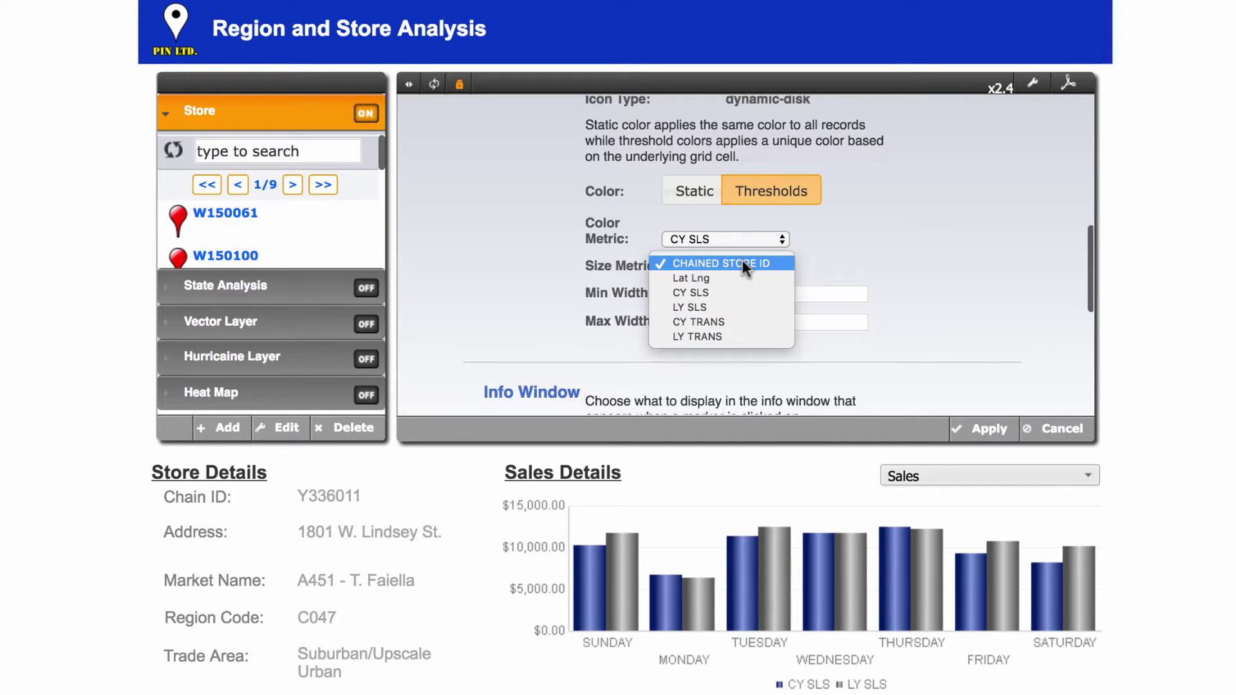
click(722, 321)
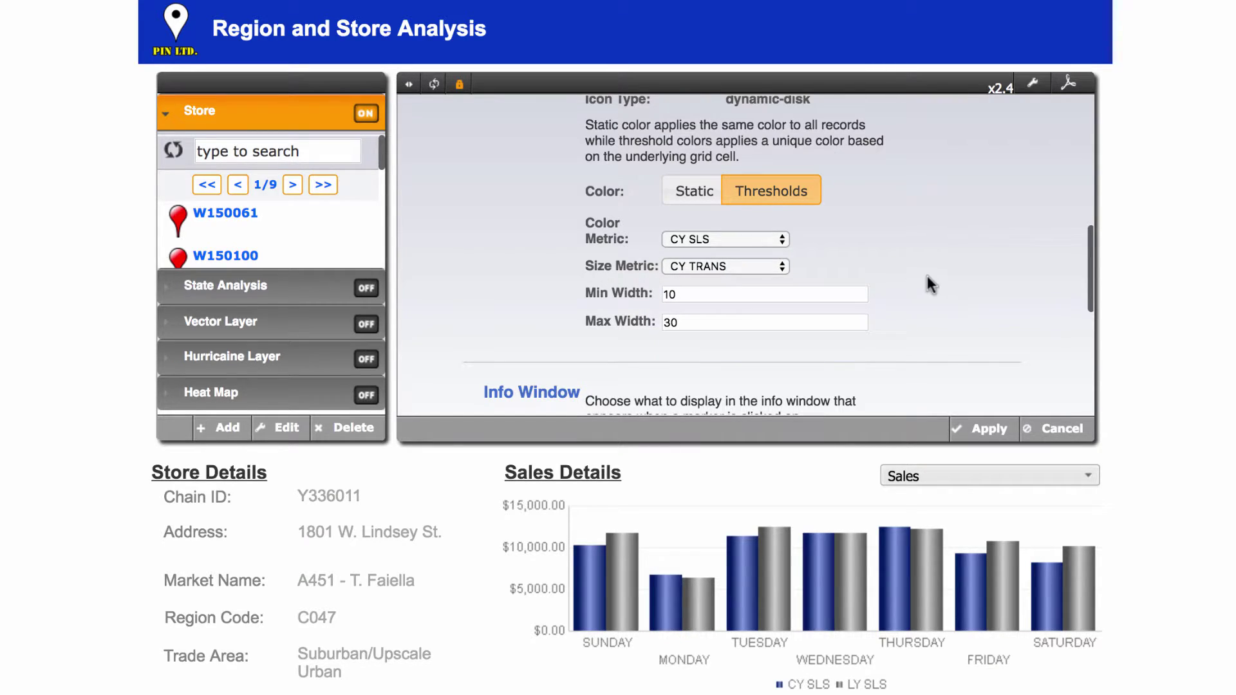
Set the Store layer's Active option to Yes and apply the marker changes.
scroll(928, 278, down, 10)
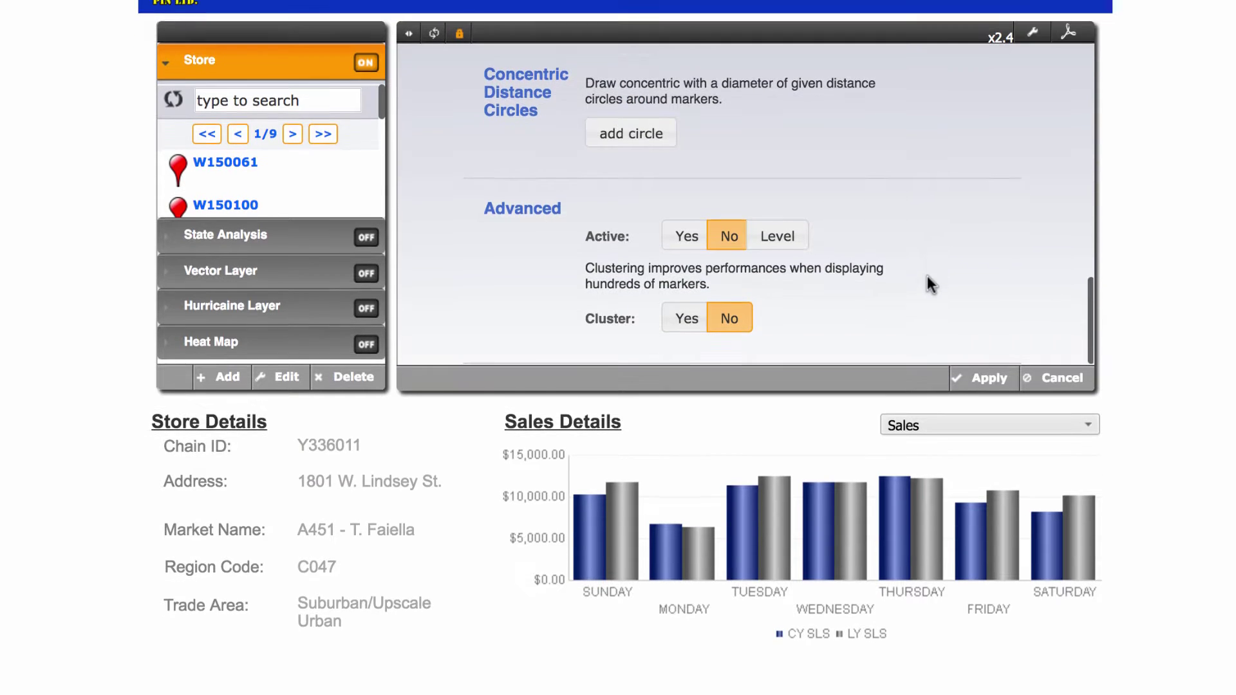
scroll(926, 276, down, 1)
click(686, 232)
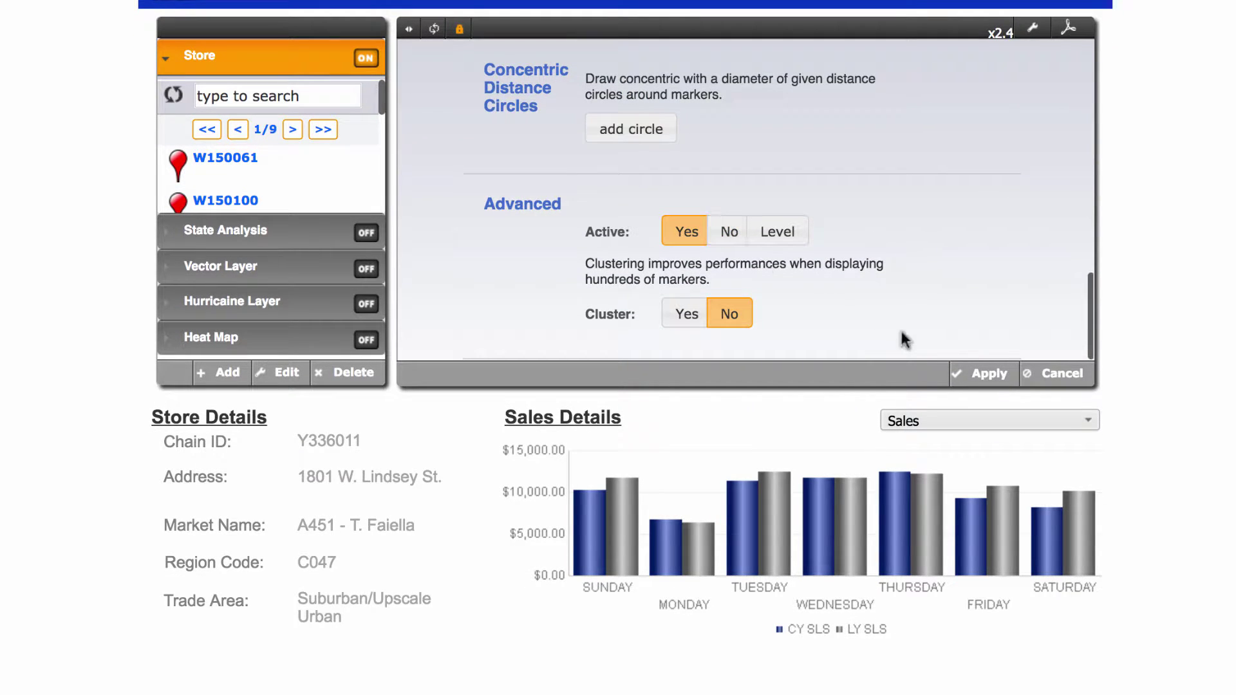
click(976, 375)
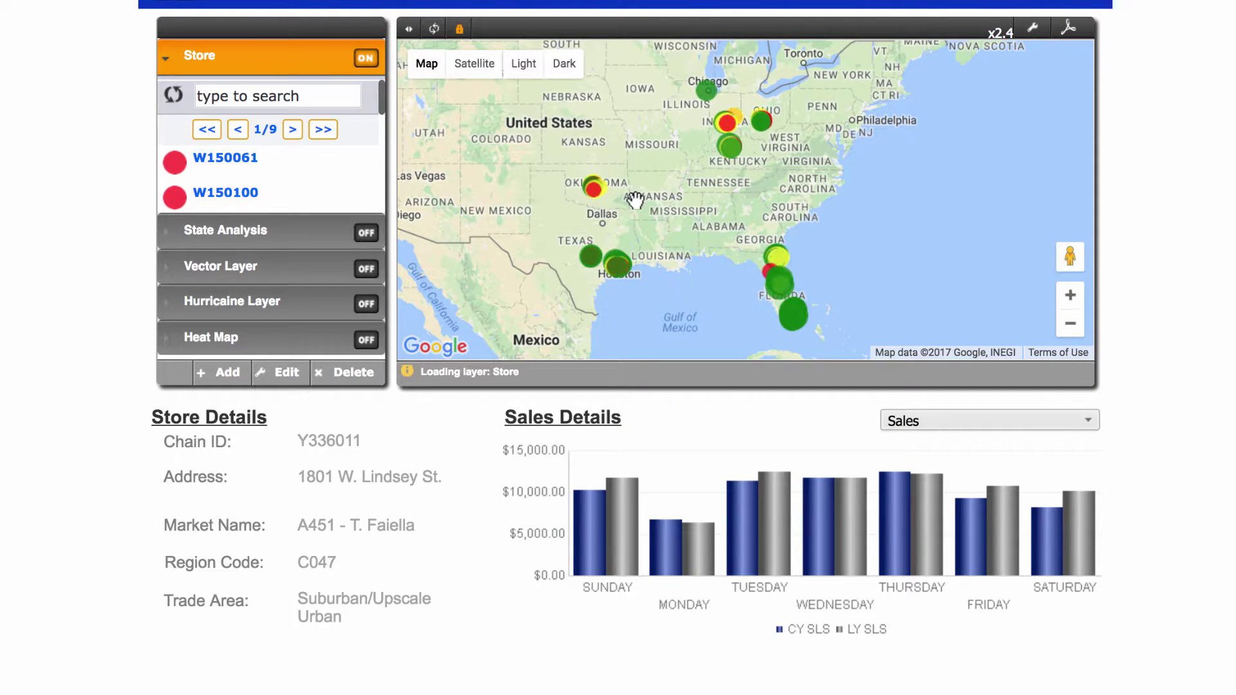
Examine the sized and colored store disks up close over Florida.
scroll(659, 248, up, 5)
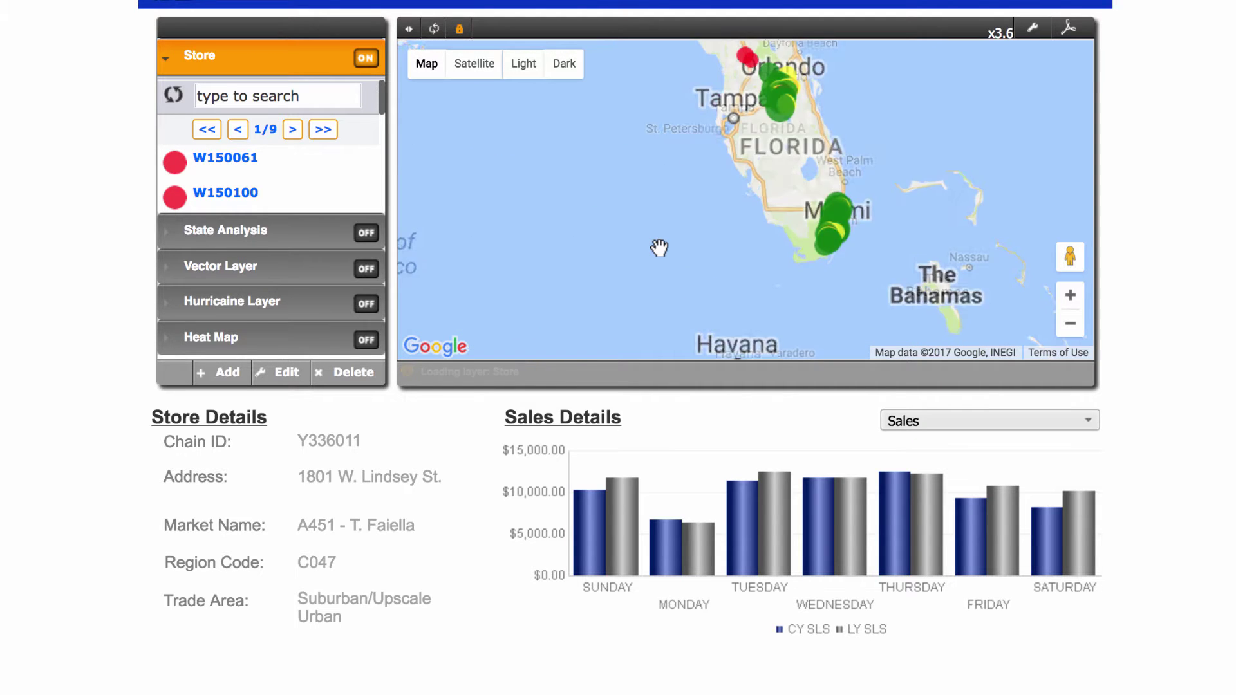
drag(659, 247, 504, 380)
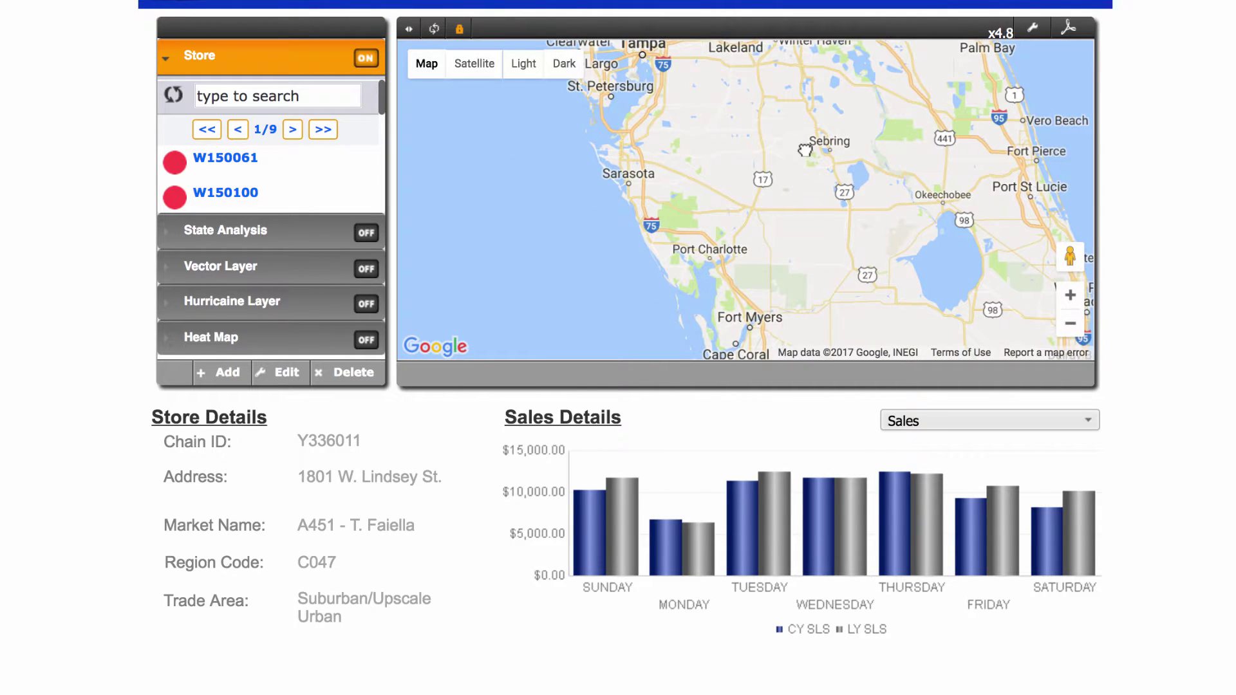
scroll(614, 254, up, 2)
drag(753, 224, 637, 202)
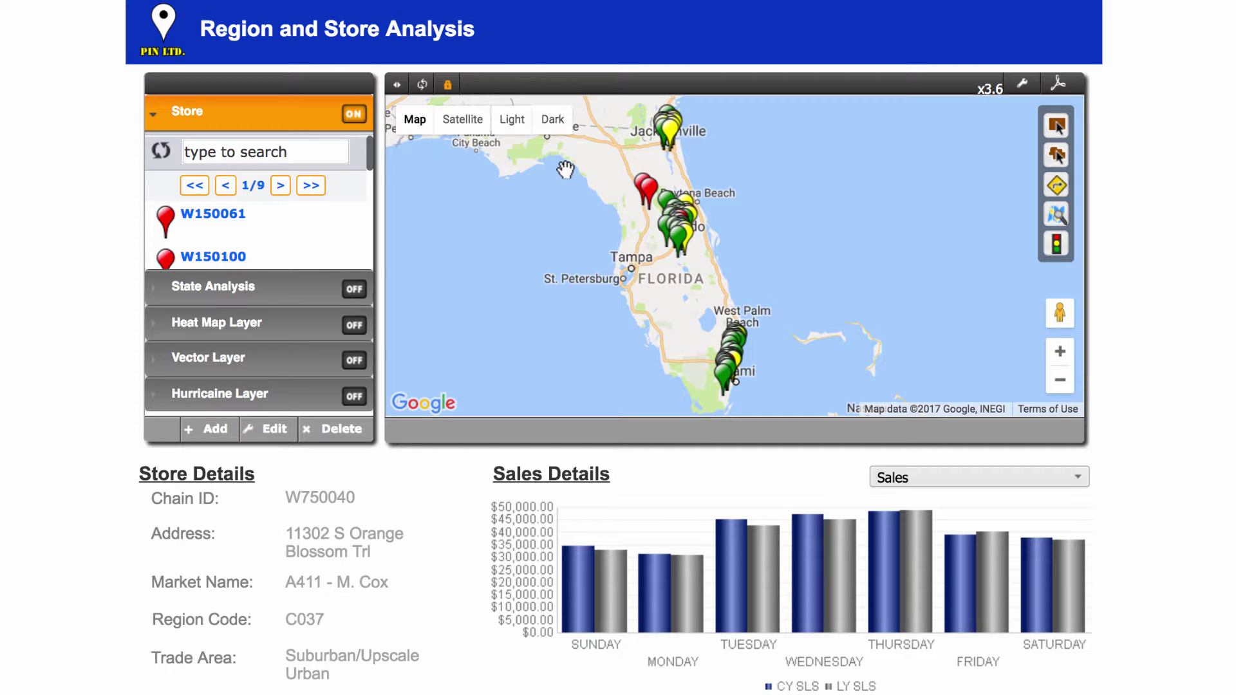
Edit the Store layer to enable marker clustering and apply the change.
click(276, 430)
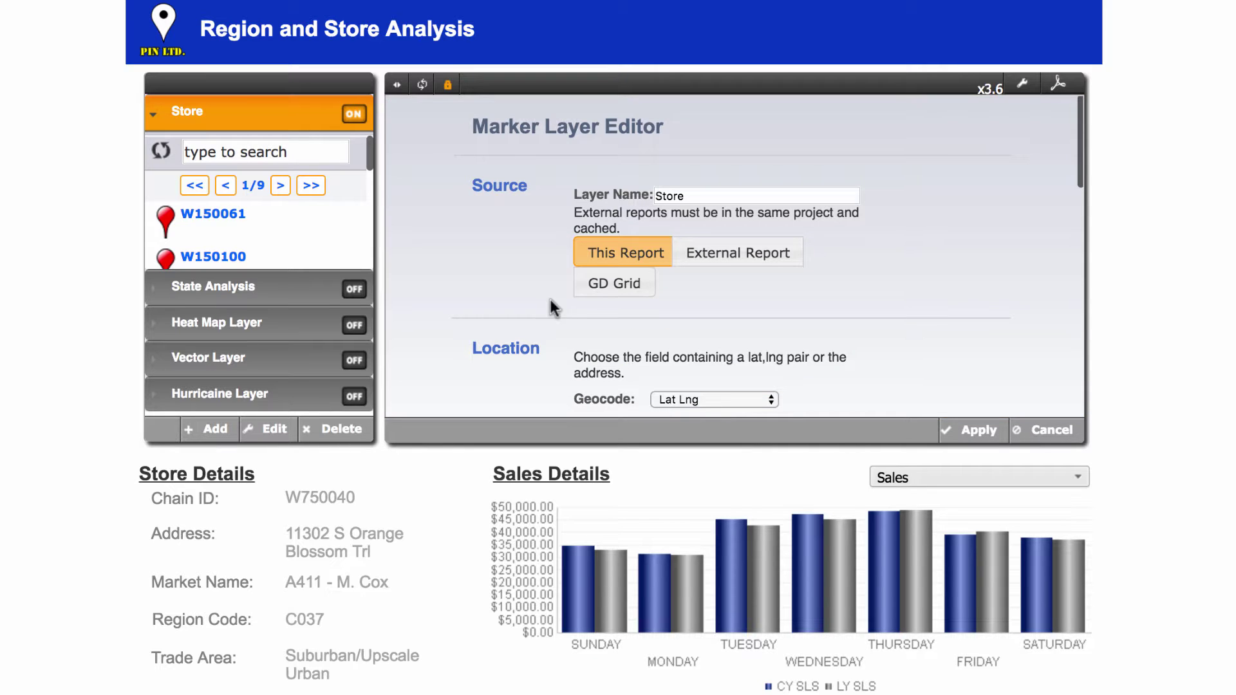
scroll(936, 245, down, 12)
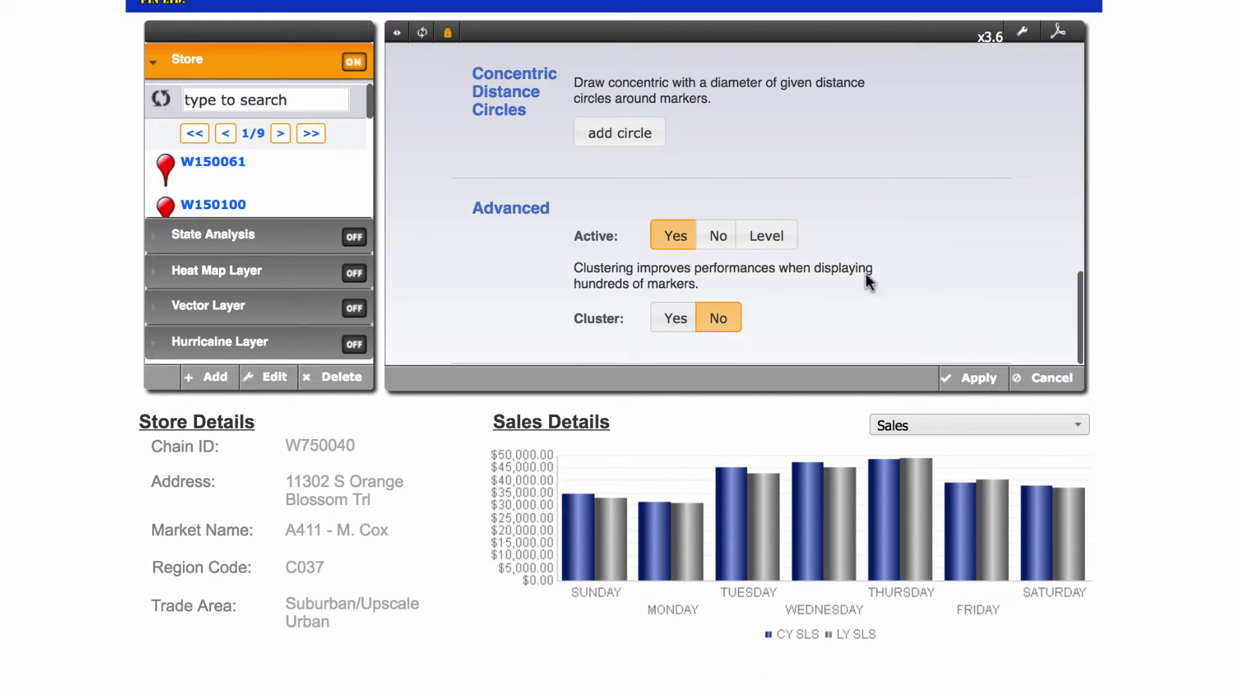
click(677, 320)
scroll(1137, 268, up, 1)
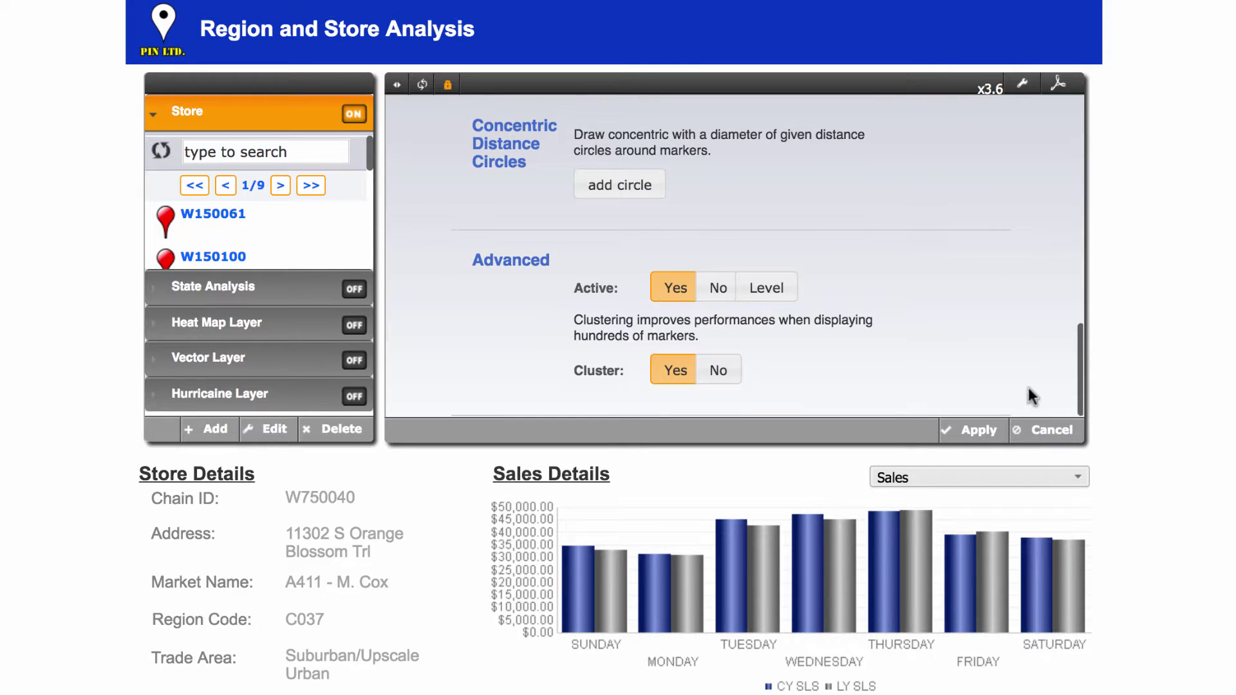
click(981, 431)
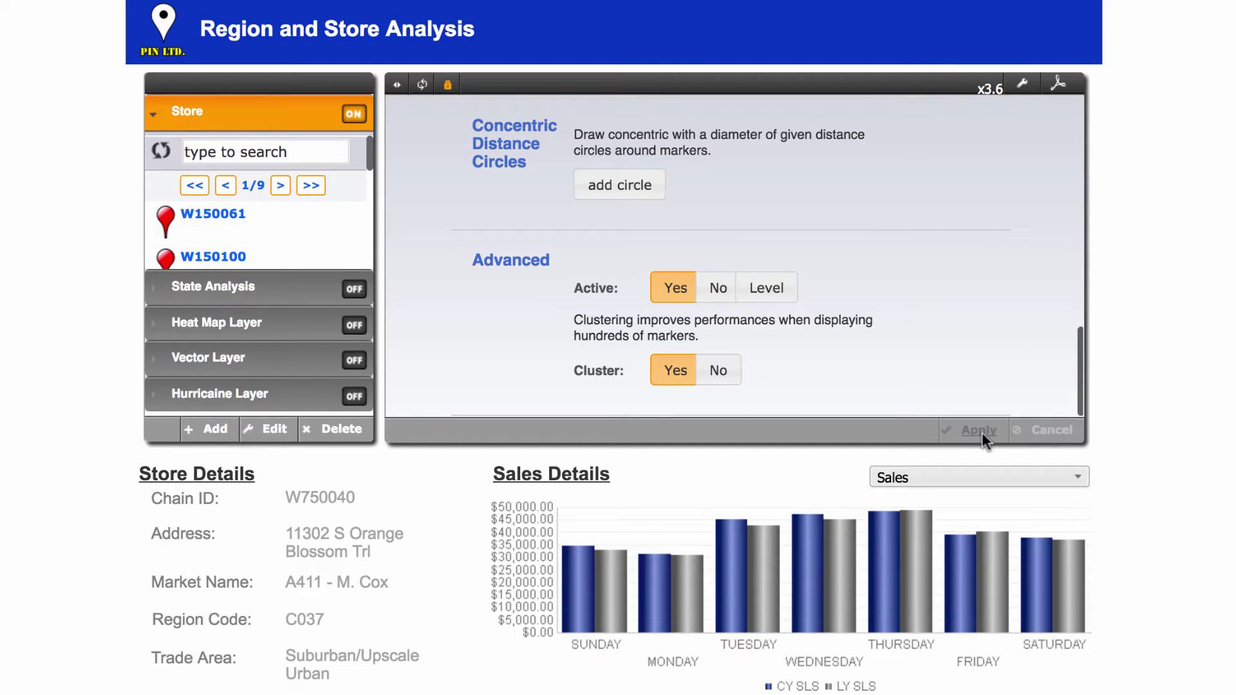
Drill down through the store clusters around Orlando until the individual store markers south of the city are shown.
drag(812, 286, 879, 287)
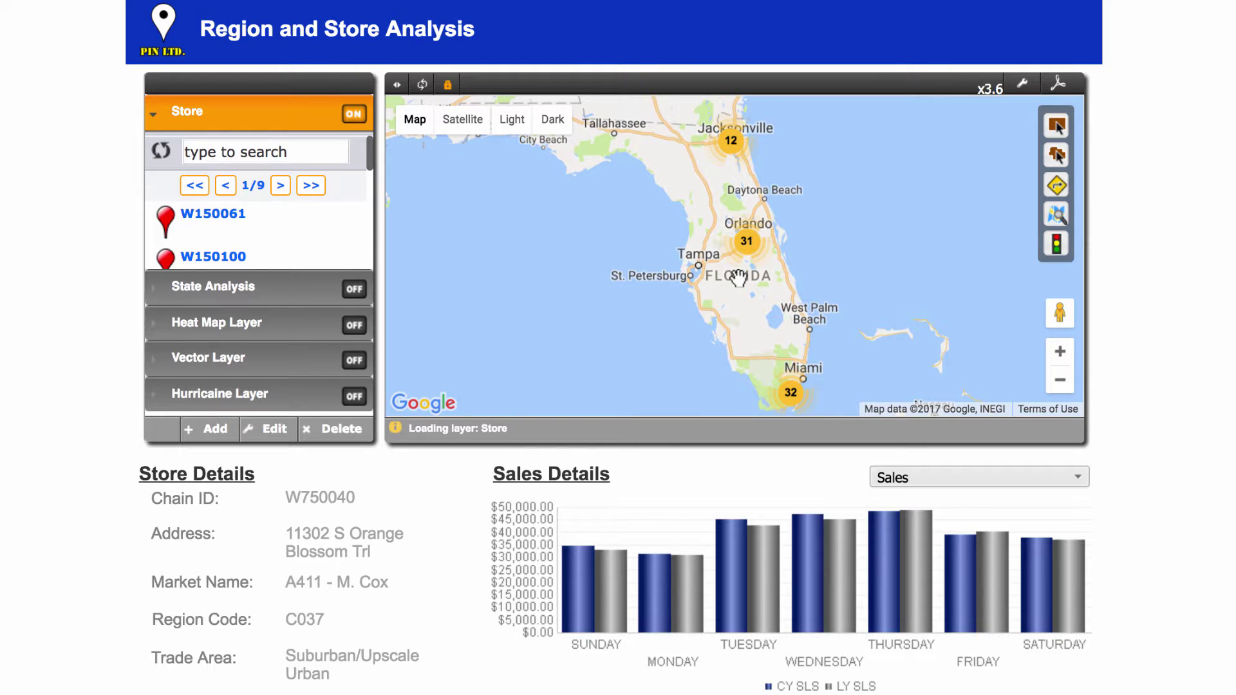
click(747, 241)
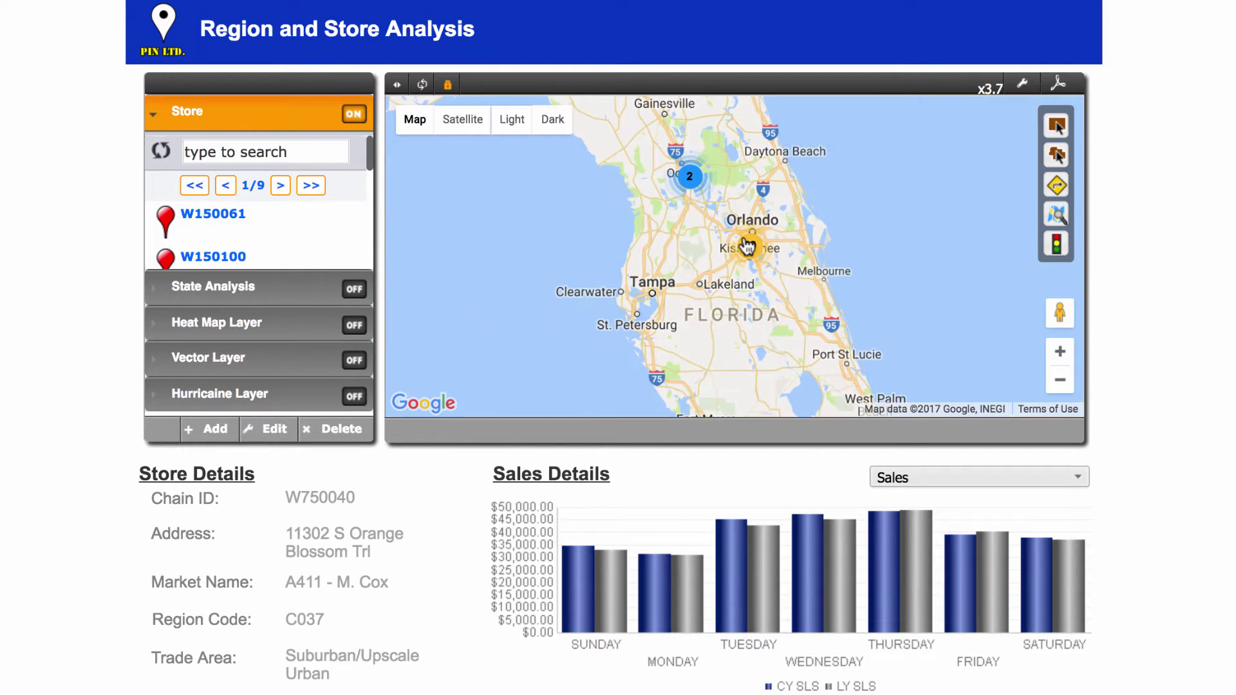
click(747, 246)
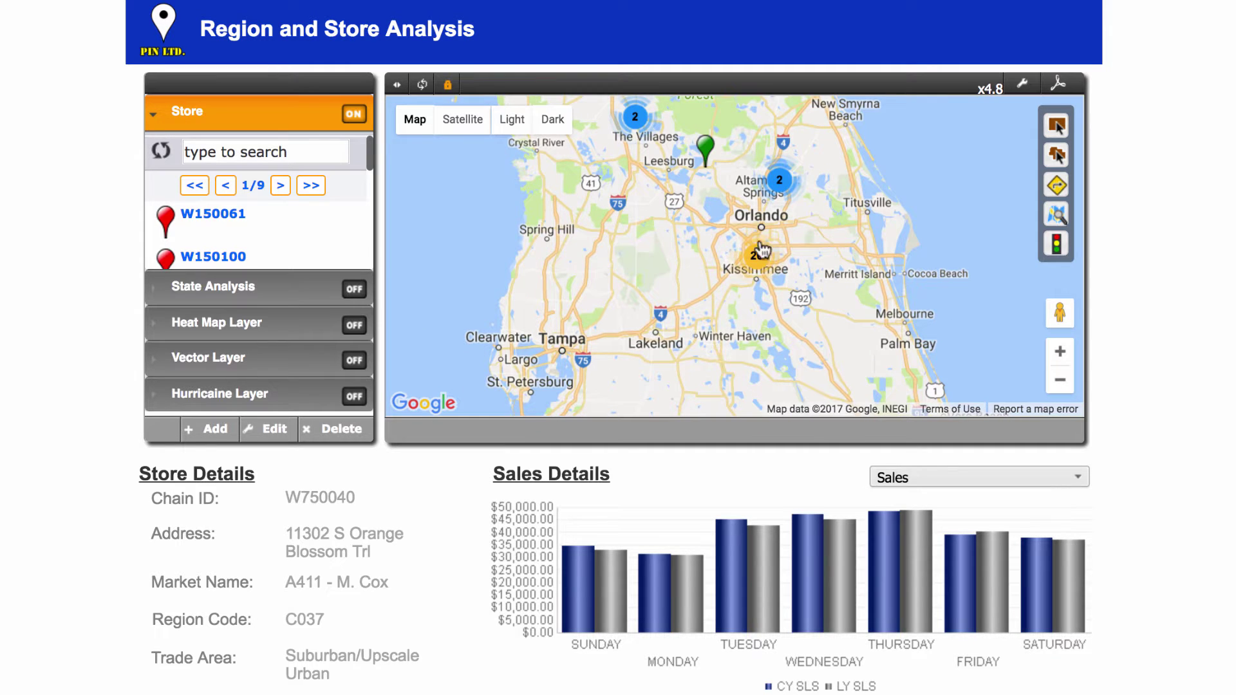
scroll(789, 250, up, 1)
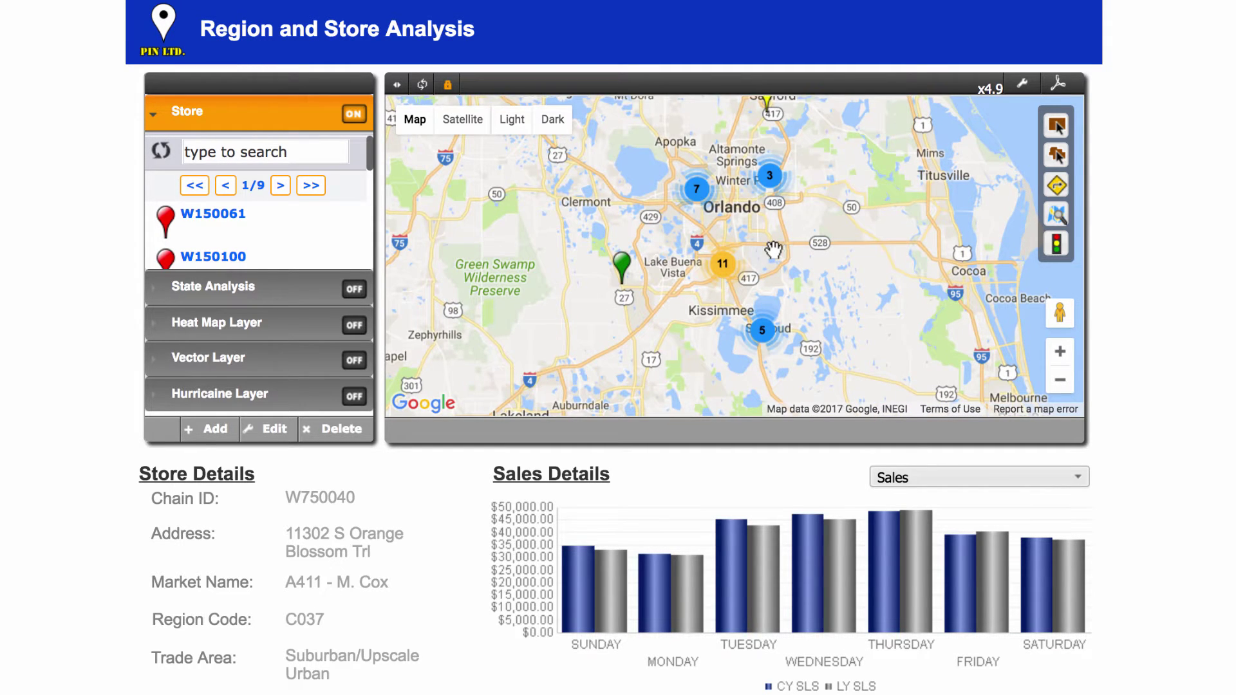
drag(771, 248, 793, 237)
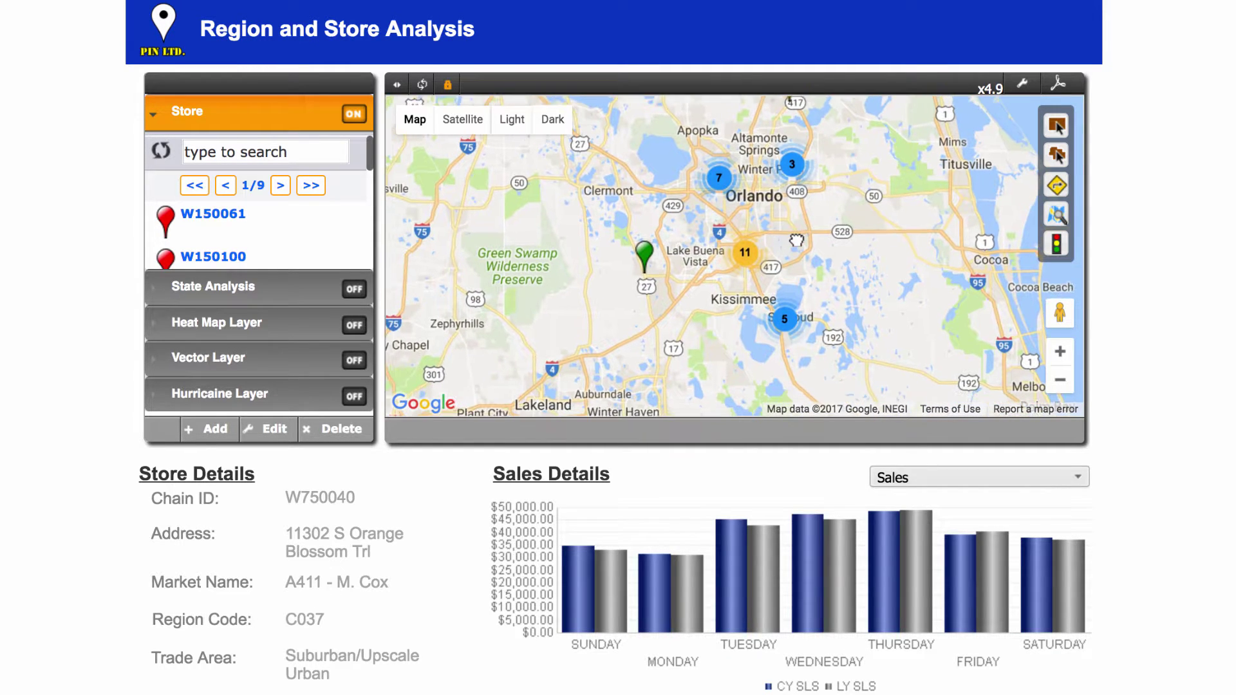
click(749, 255)
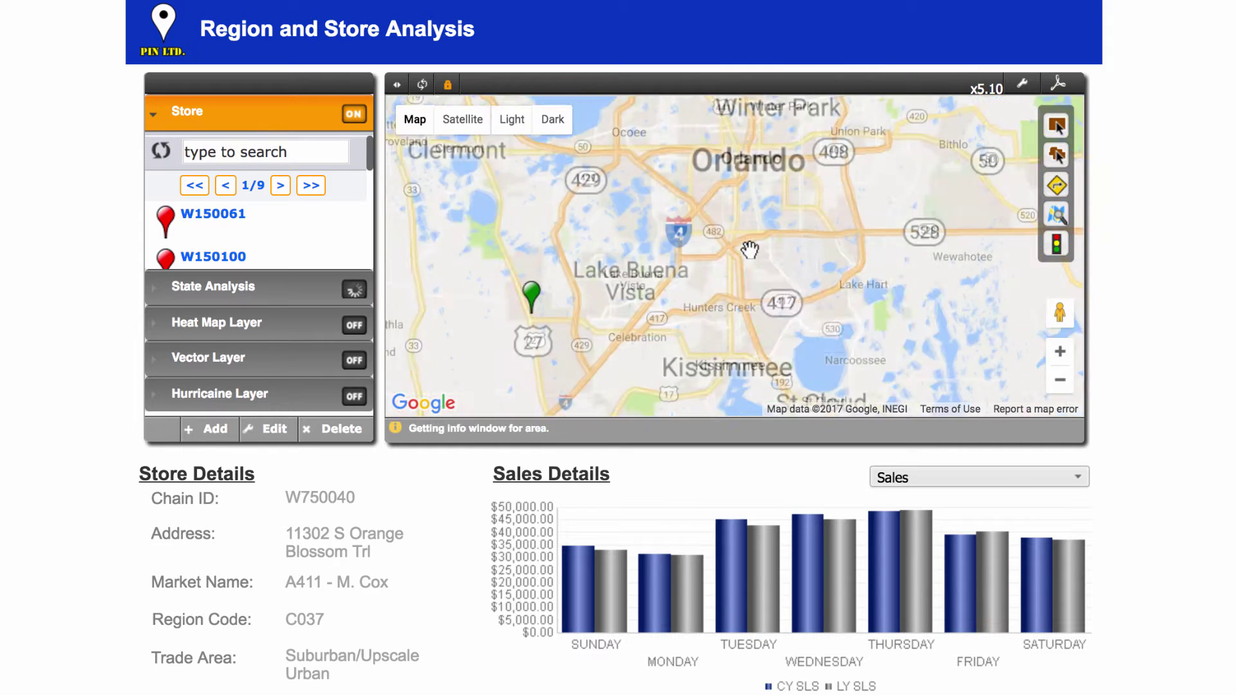
click(934, 280)
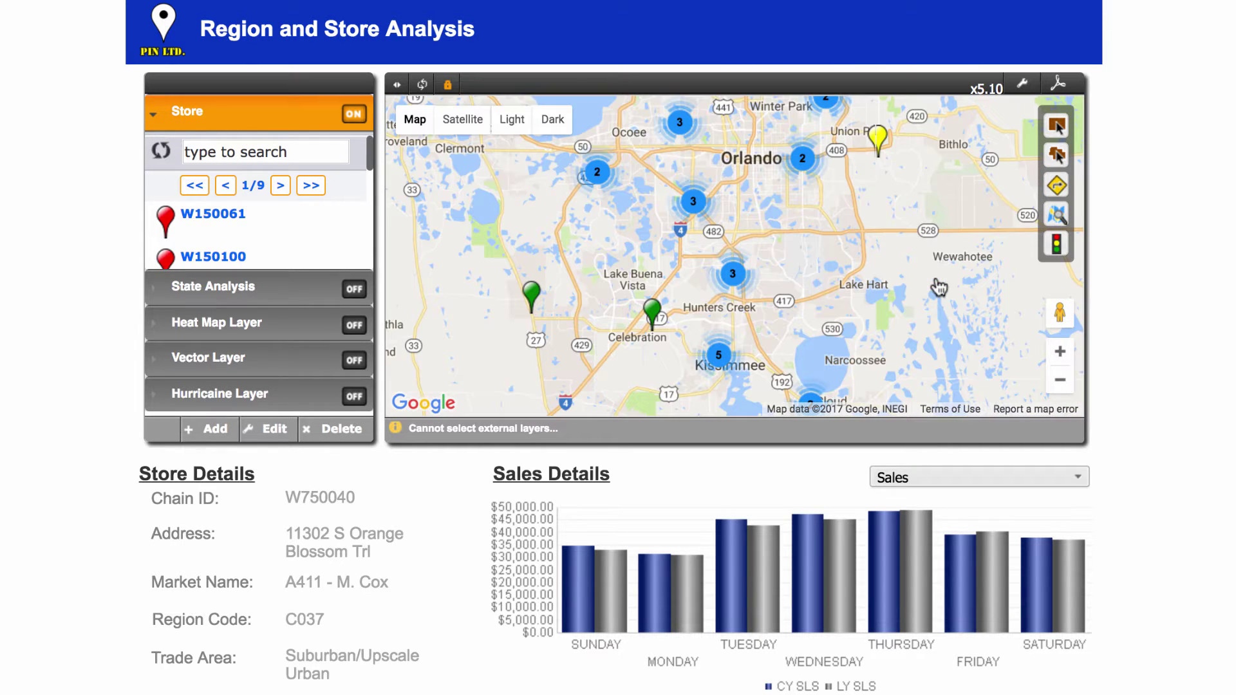
click(740, 275)
click(965, 299)
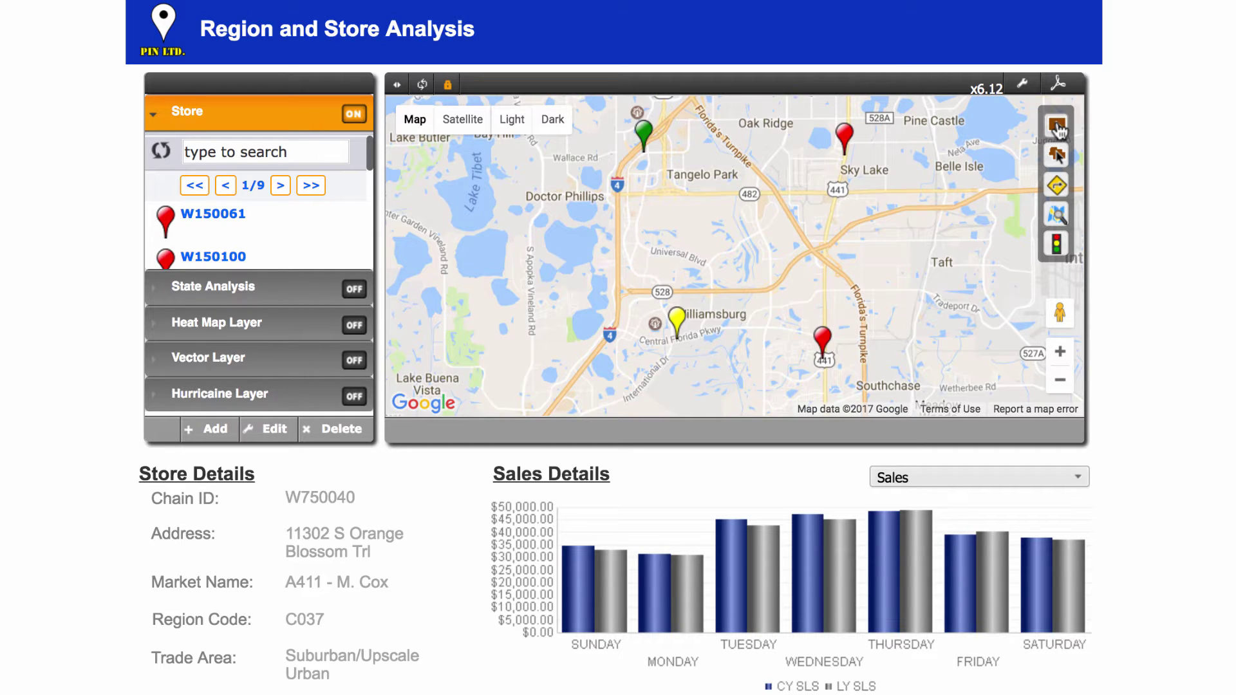
Select the four store markers between Oak Ridge and Southchase with a rectangular selection area.
click(1057, 126)
drag(894, 105, 608, 395)
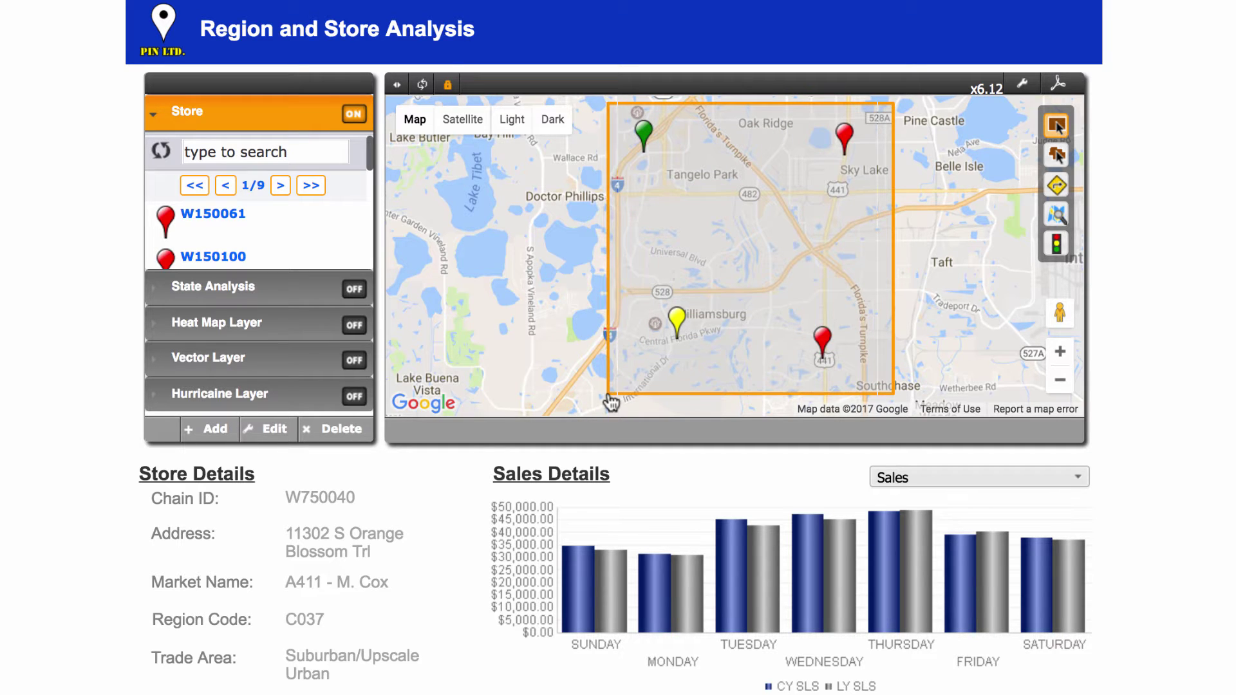
right_click(793, 291)
click(816, 353)
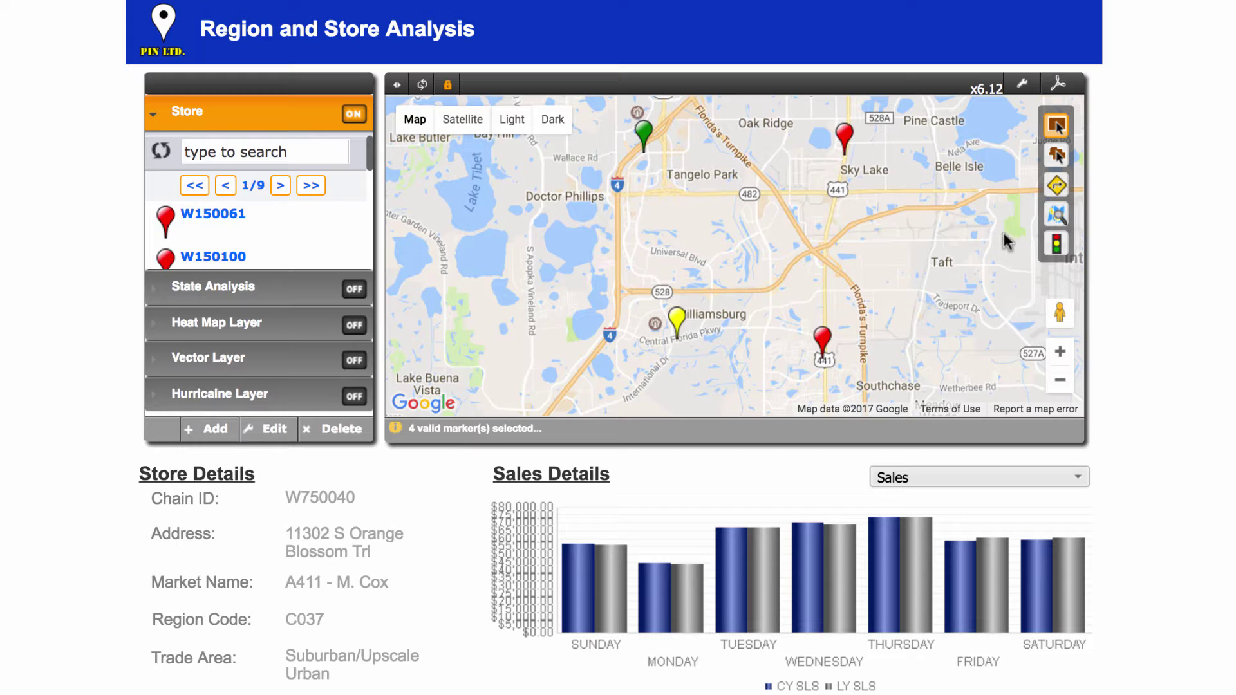
Draw a freehand selection area around the two red markers and the yellow marker, leaving out the green one.
click(1056, 155)
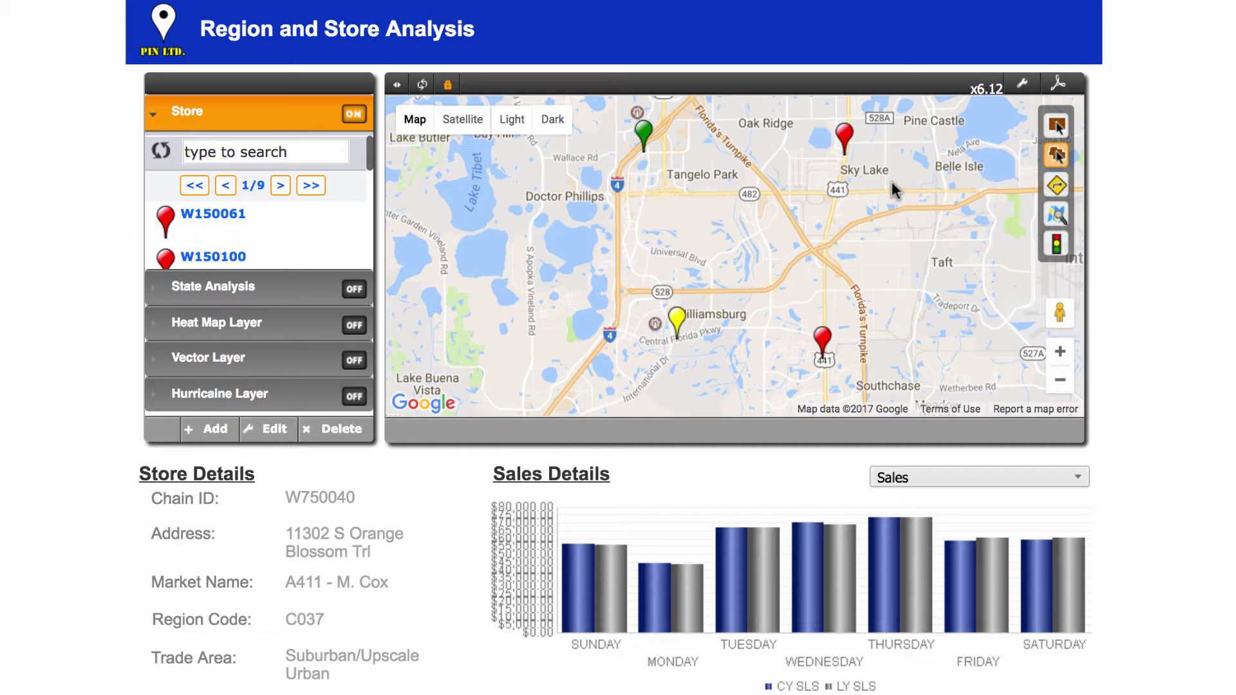
mouse_move(887, 184)
mouse_down()
mouse_move(866, 116)
mouse_move(659, 273)
mouse_up()
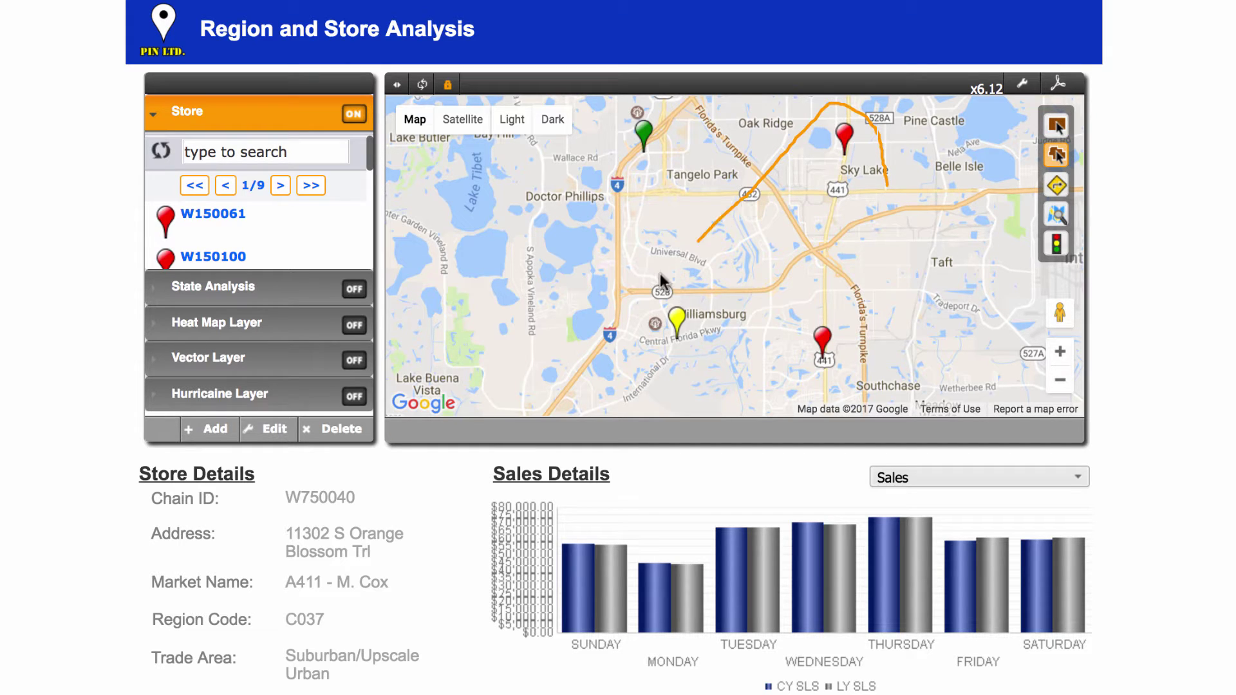
mouse_move(650, 346)
mouse_down()
mouse_move(806, 385)
mouse_move(891, 295)
mouse_up()
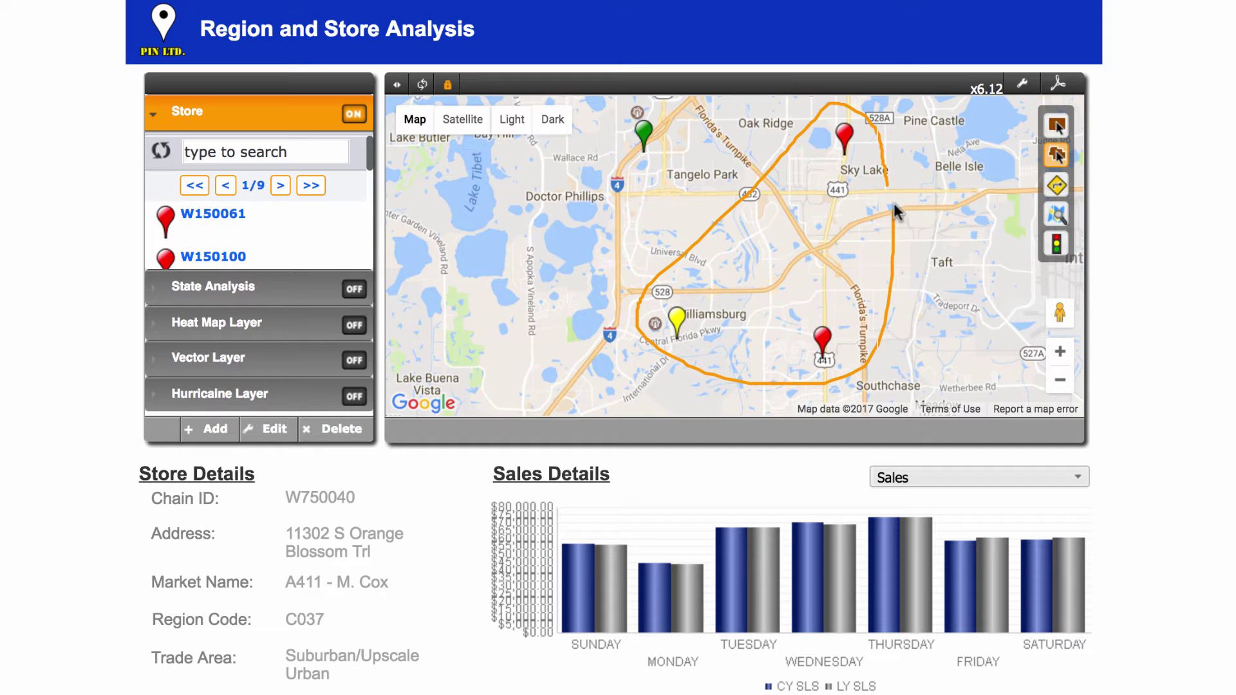
drag(888, 191, 886, 186)
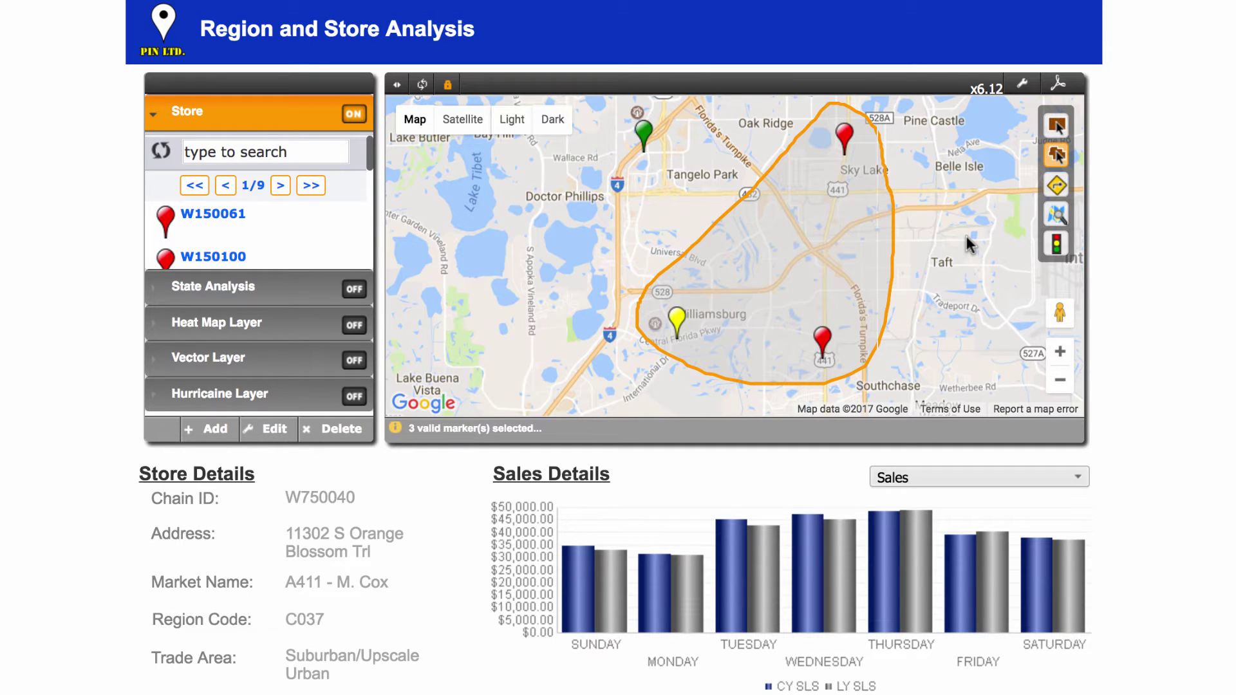